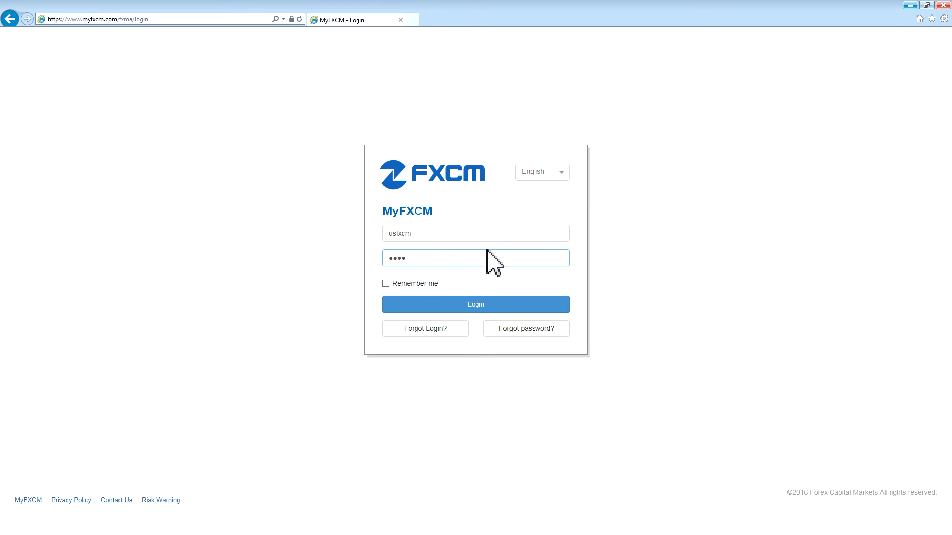
Step: Log in to the MyFXCM portal with the entered user ID and password
{"action": "left_click", "coordinate": [506, 304]}
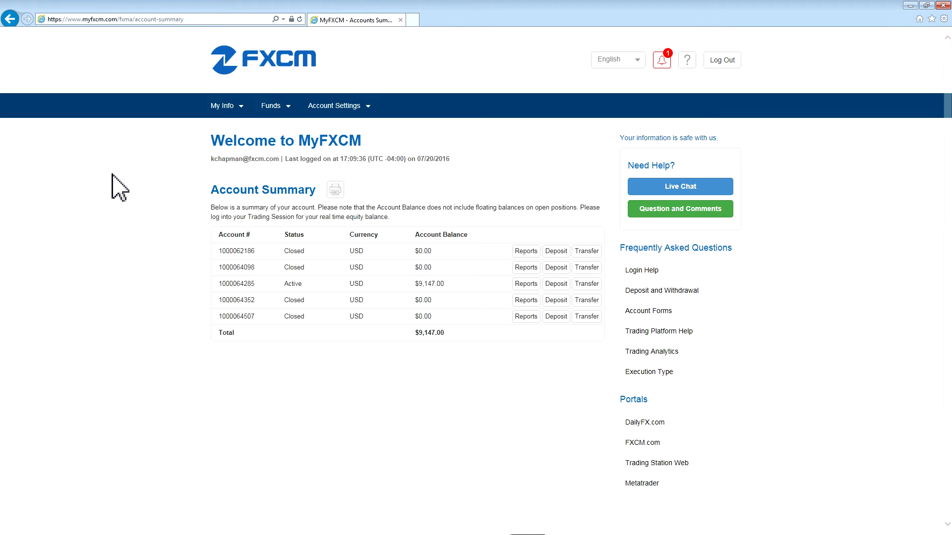
Step: Open the My Info menu once the Account Summary with the $9,147.00 total loads
{"action": "left_click", "coordinate": [222, 106]}
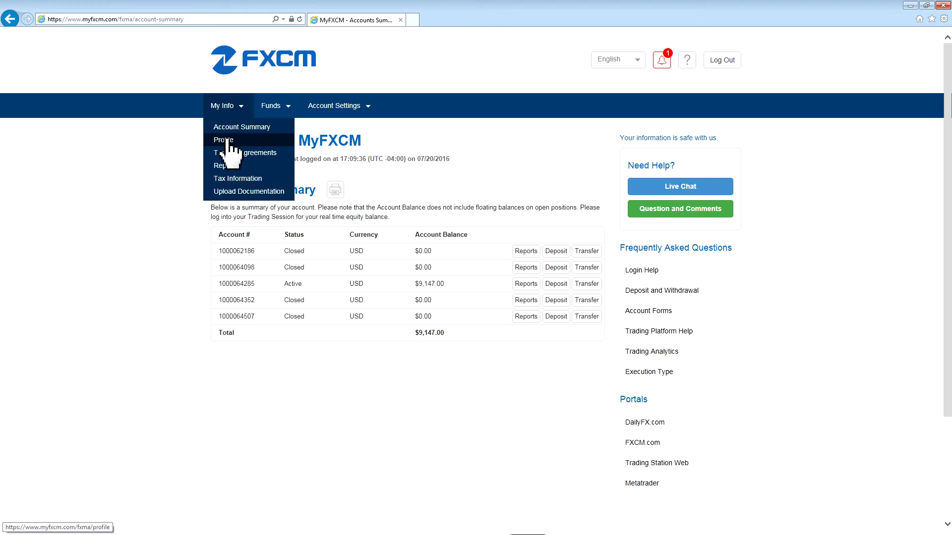
Step: Review the Profile page's account holder, contact, banking and financial details
{"action": "left_click", "coordinate": [224, 140]}
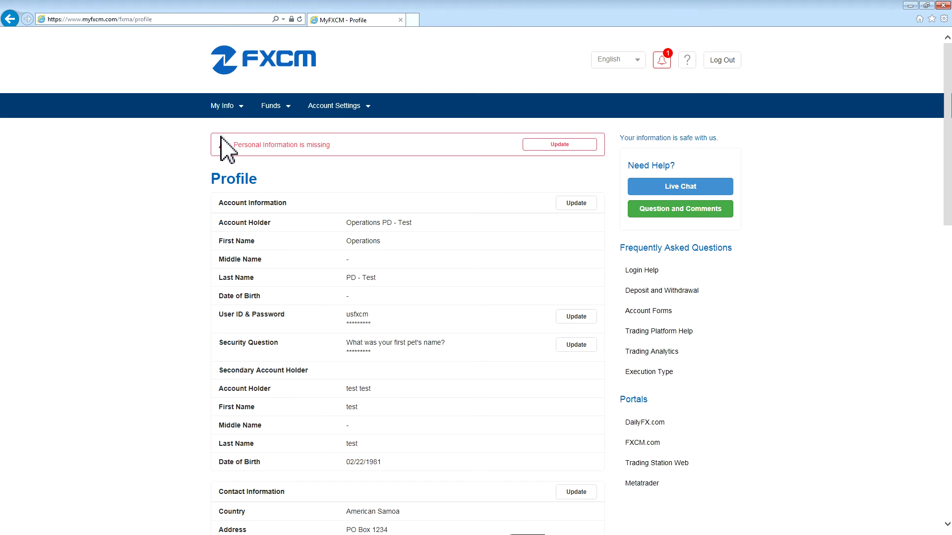
{"action": "scroll", "coordinate": [306, 260], "scroll_direction": "down", "scroll_amount": 10}
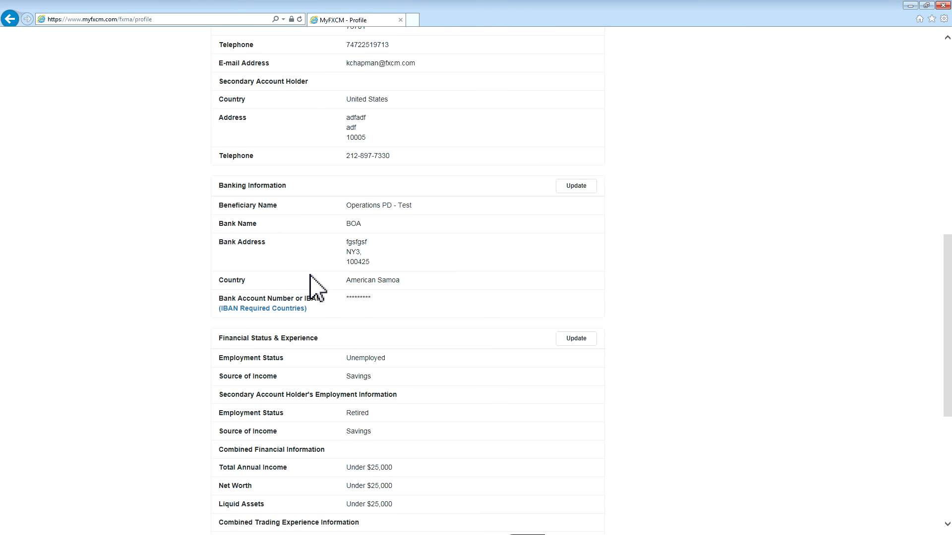
{"action": "scroll", "coordinate": [318, 307], "scroll_direction": "down", "scroll_amount": 5}
{"action": "scroll", "coordinate": [376, 342], "scroll_direction": "up", "scroll_amount": 15}
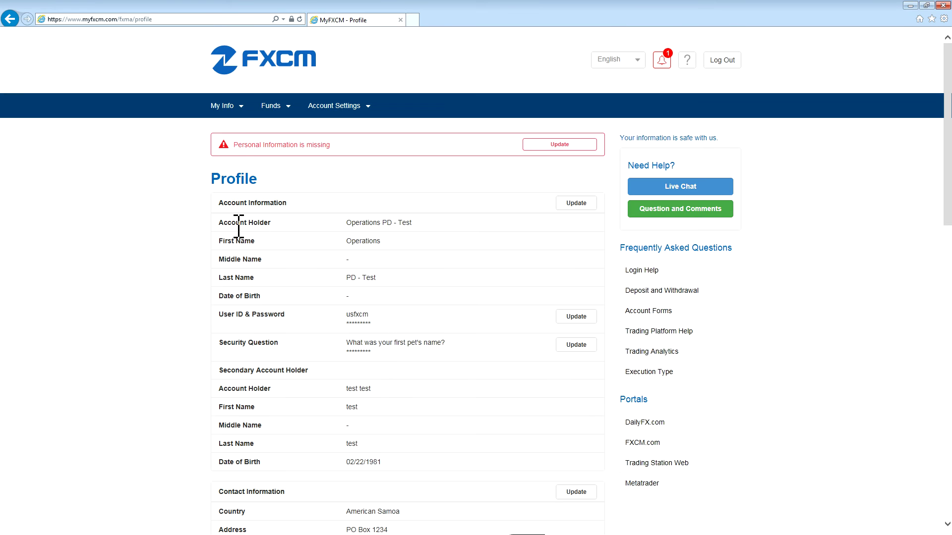
{"action": "left_click", "coordinate": [240, 108]}
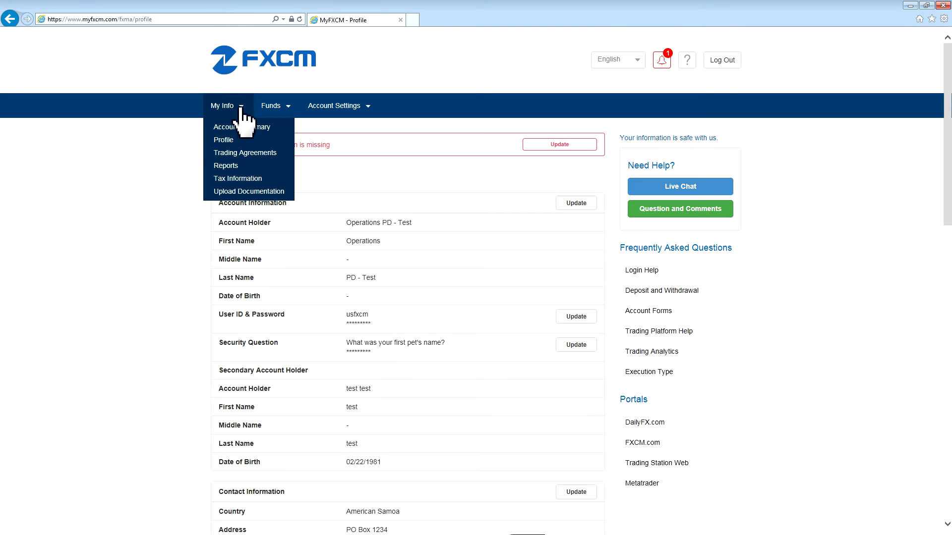
Step: Open Trading Agreements and scroll through the FXCM Risk Disclosure Statement
{"action": "left_click", "coordinate": [241, 153]}
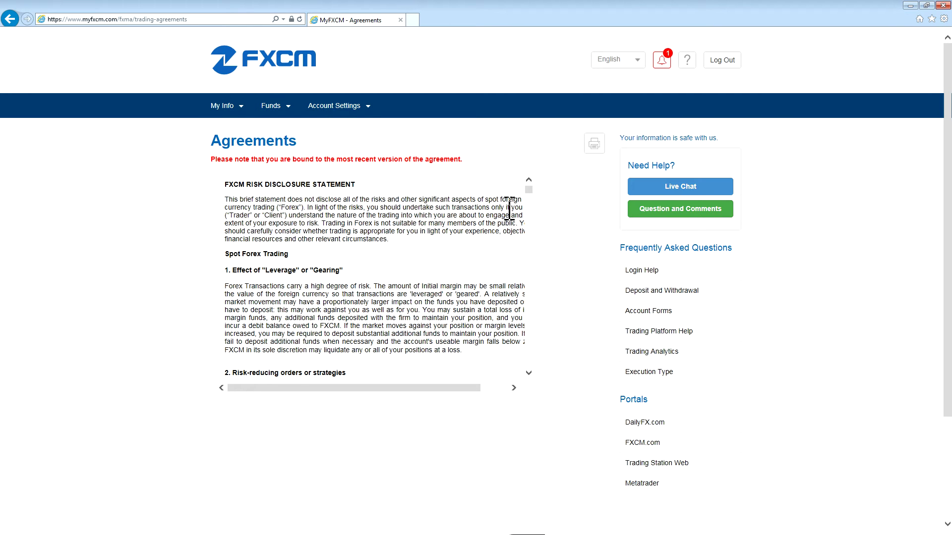
{"action": "mouse_move", "coordinate": [528, 189]}
{"action": "left_mouse_down"}
{"action": "mouse_move", "coordinate": [529, 372]}
{"action": "mouse_move", "coordinate": [529, 188]}
{"action": "left_mouse_up"}
{"action": "mouse_move", "coordinate": [235, 113]}
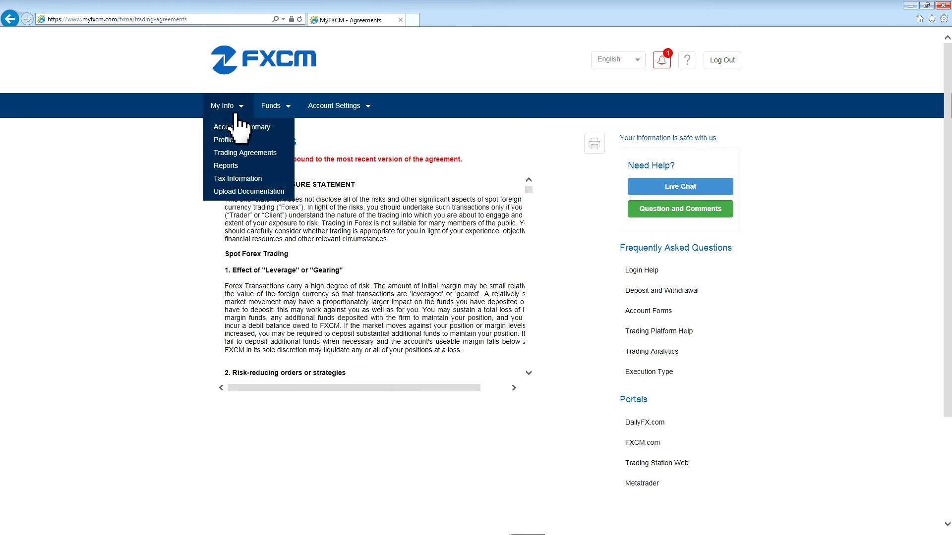
Step: On the Reports page, choose a Statement Summary report for the second account
{"action": "left_click", "coordinate": [231, 166]}
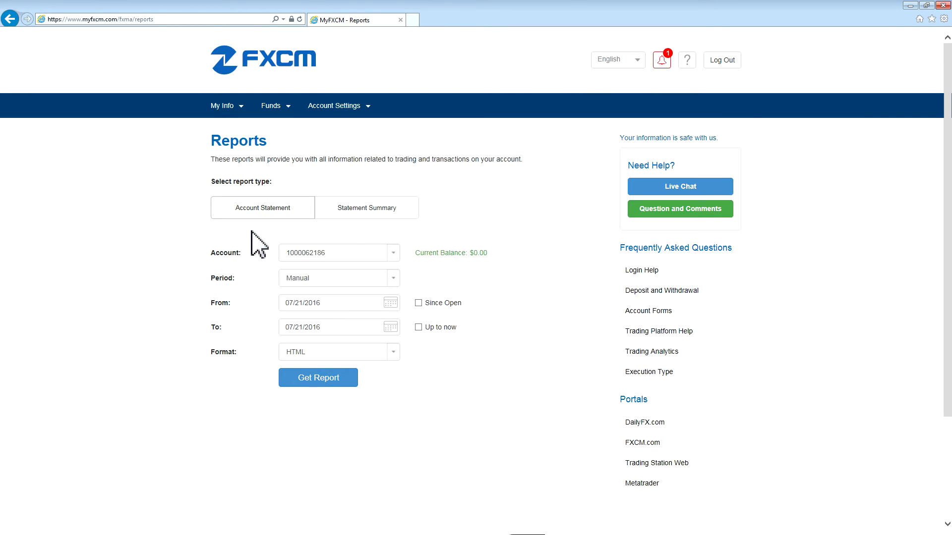
{"action": "left_click", "coordinate": [345, 216]}
{"action": "left_click", "coordinate": [391, 257]}
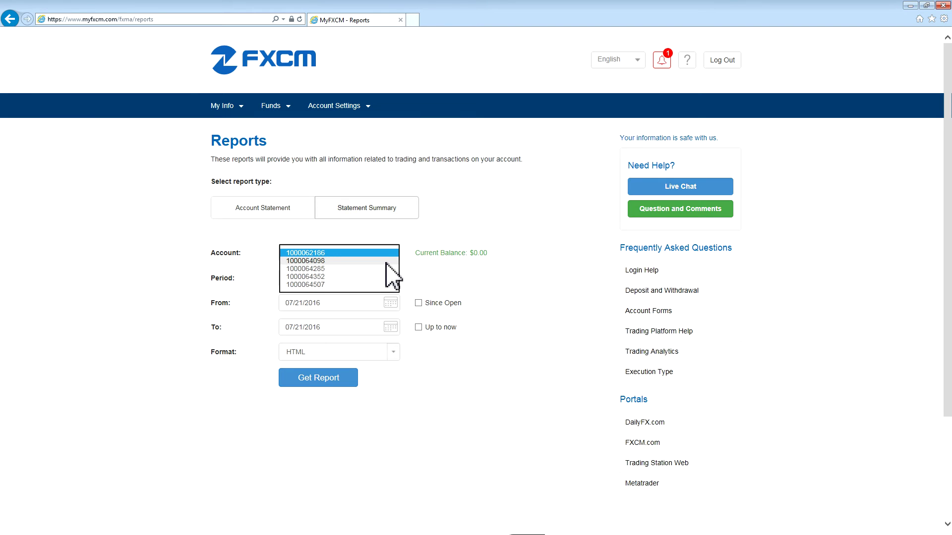
{"action": "left_click", "coordinate": [385, 262]}
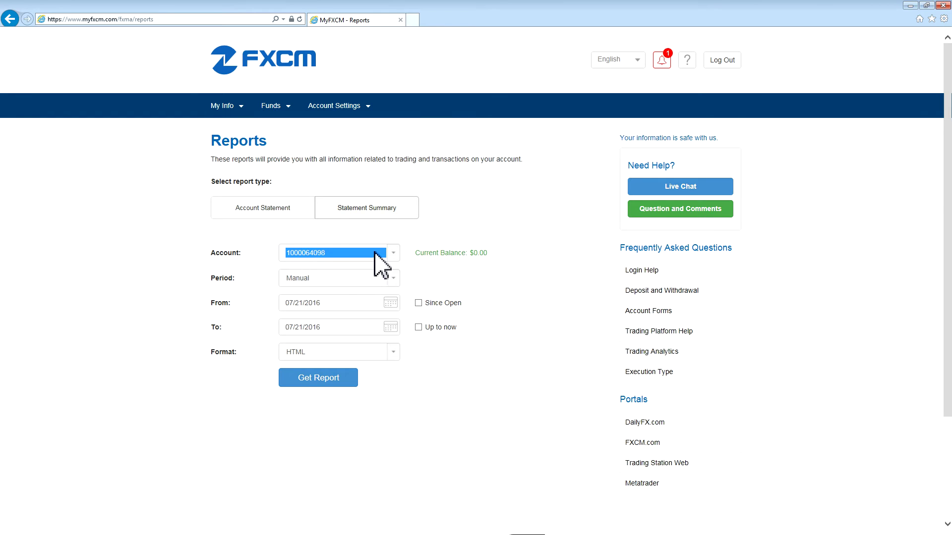
Step: Set the report range to 07/03/2016–07/10/2016 and the format to Adobe PDF
{"action": "left_click", "coordinate": [392, 303]}
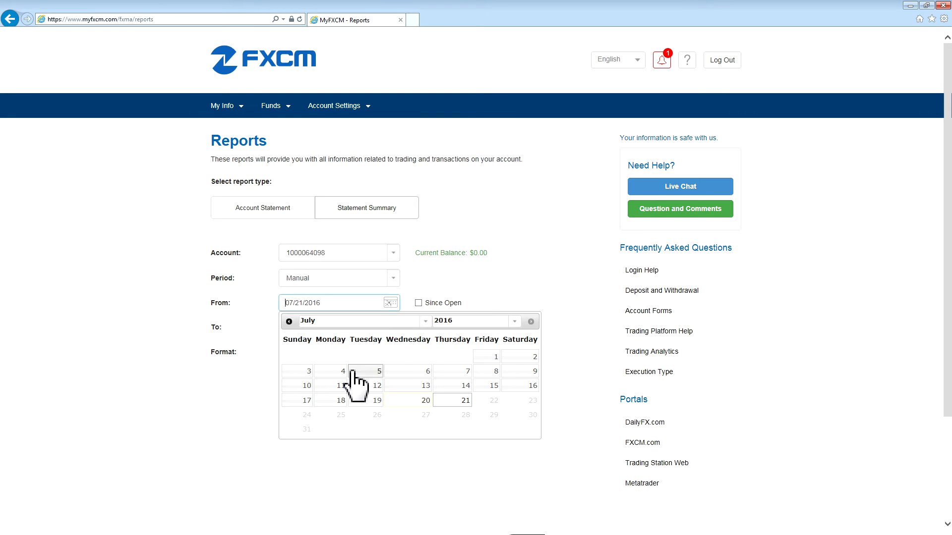
{"action": "left_click", "coordinate": [307, 371]}
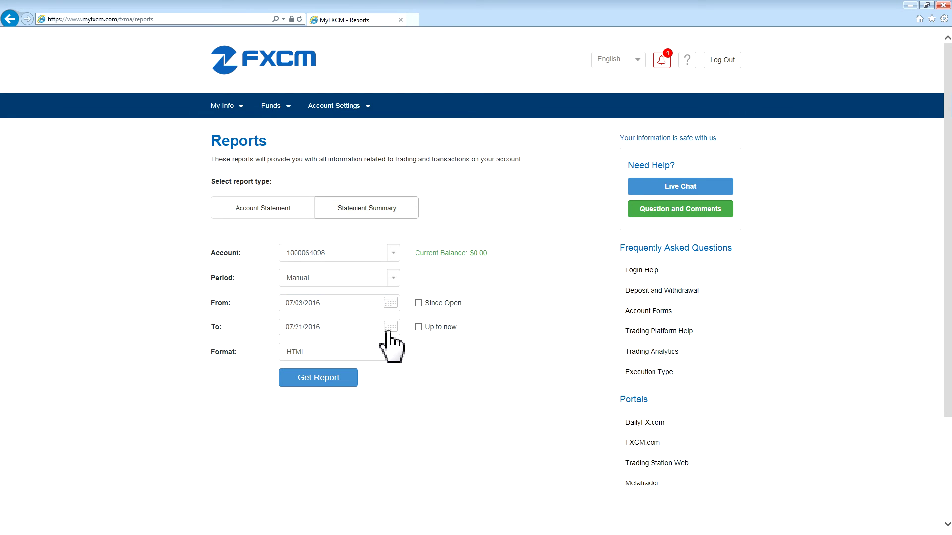
{"action": "left_click", "coordinate": [391, 327]}
{"action": "left_click", "coordinate": [306, 409]}
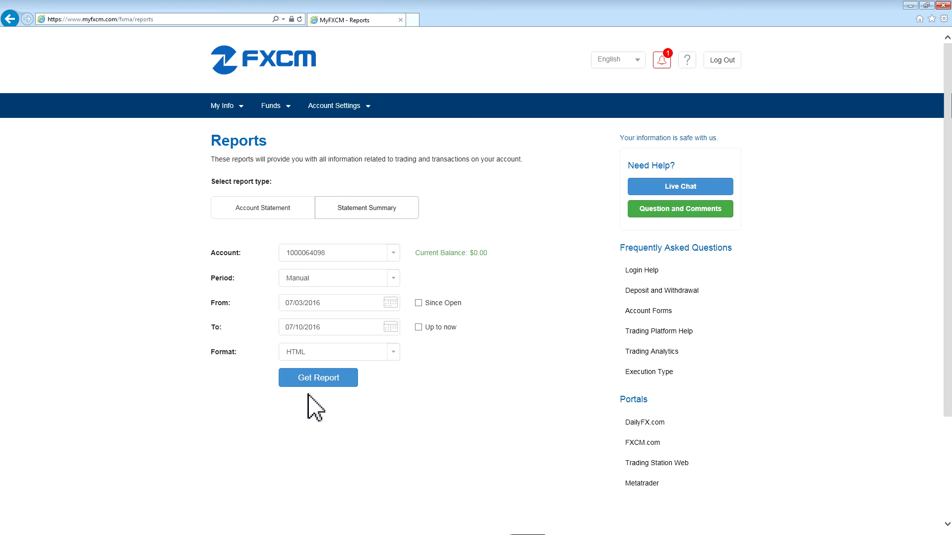
{"action": "left_click", "coordinate": [376, 355]}
{"action": "left_click", "coordinate": [322, 362]}
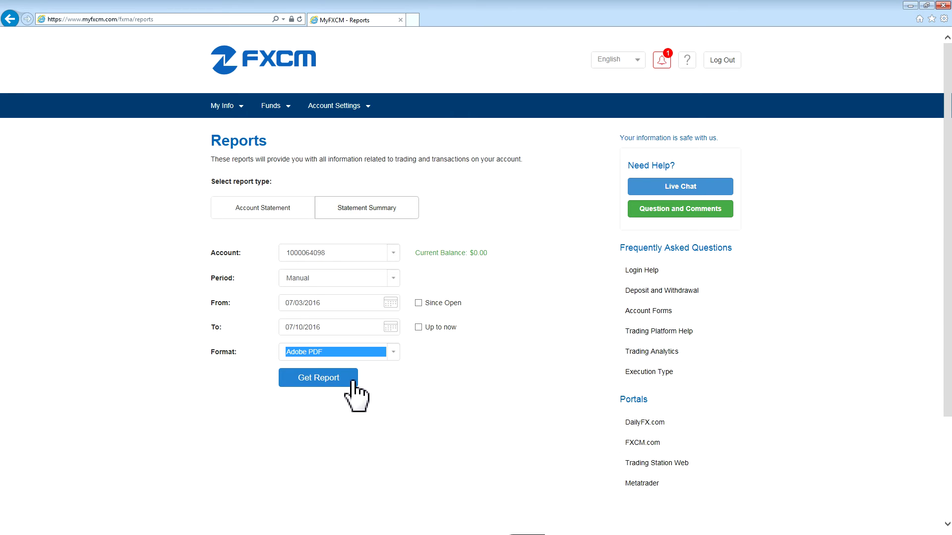
{"action": "left_click", "coordinate": [219, 106]}
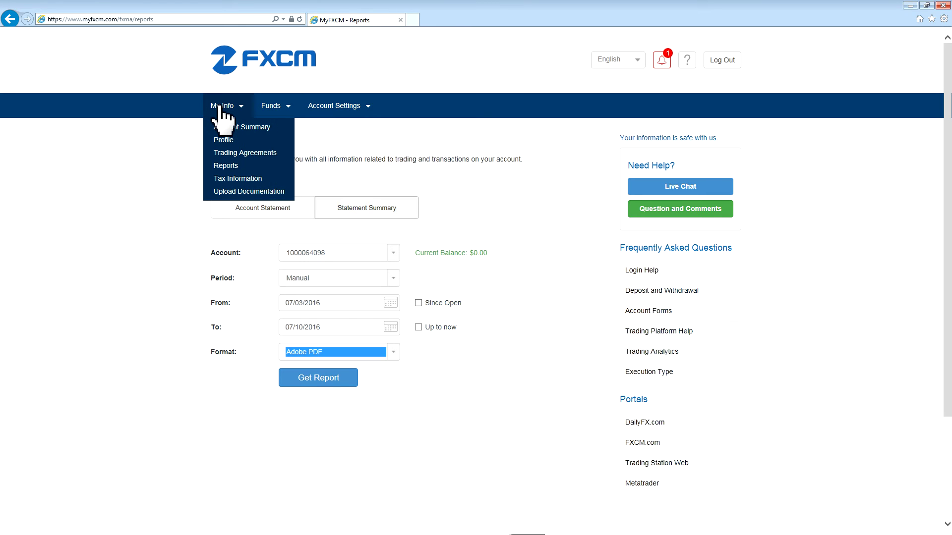
Step: Start an ID document upload described as 'this is an ID'
{"action": "left_click", "coordinate": [229, 192]}
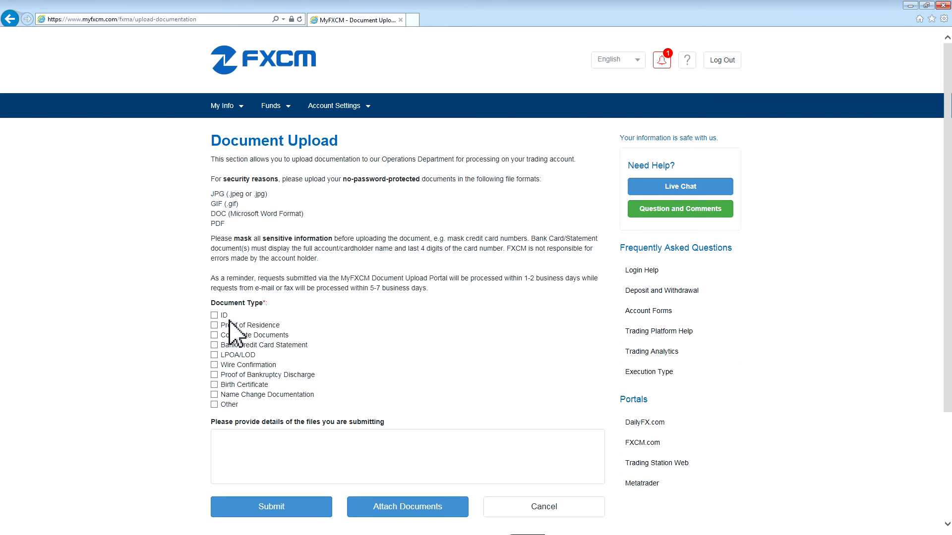
{"action": "left_click", "coordinate": [214, 316]}
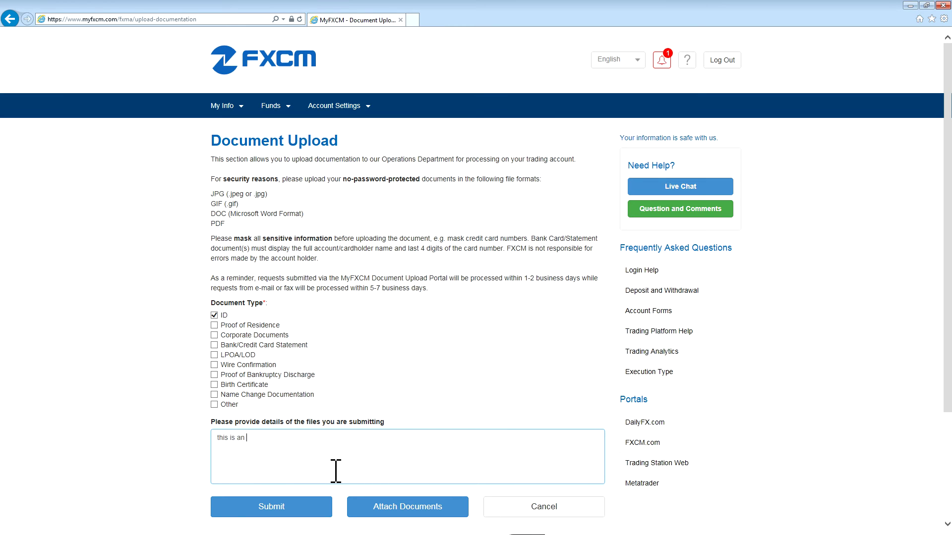
{"action": "type", "text": "ID"}
Step: Attach Test_Document.pdf to the upload and submit it
{"action": "left_click", "coordinate": [427, 506]}
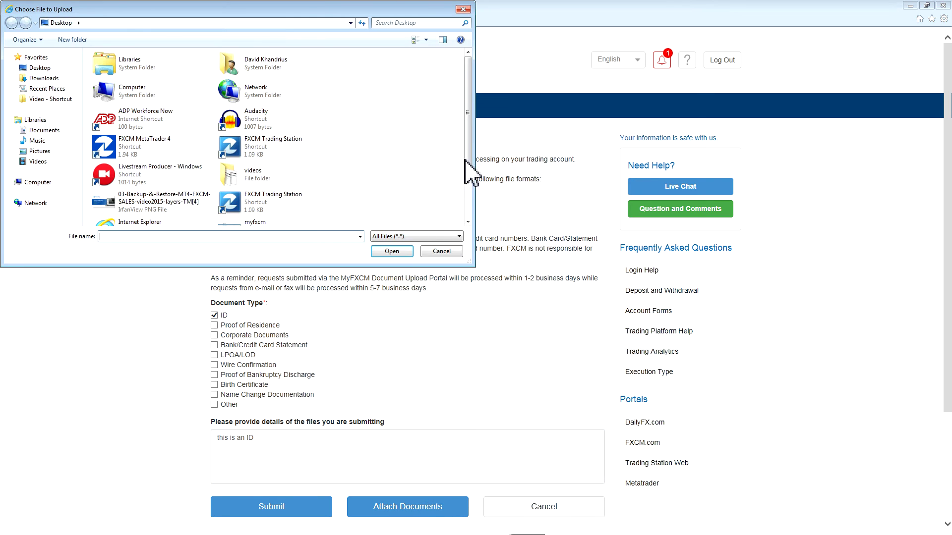
{"action": "left_click_drag", "start_coordinate": [468, 155], "coordinate": [460, 231]}
{"action": "left_click", "coordinate": [159, 221]}
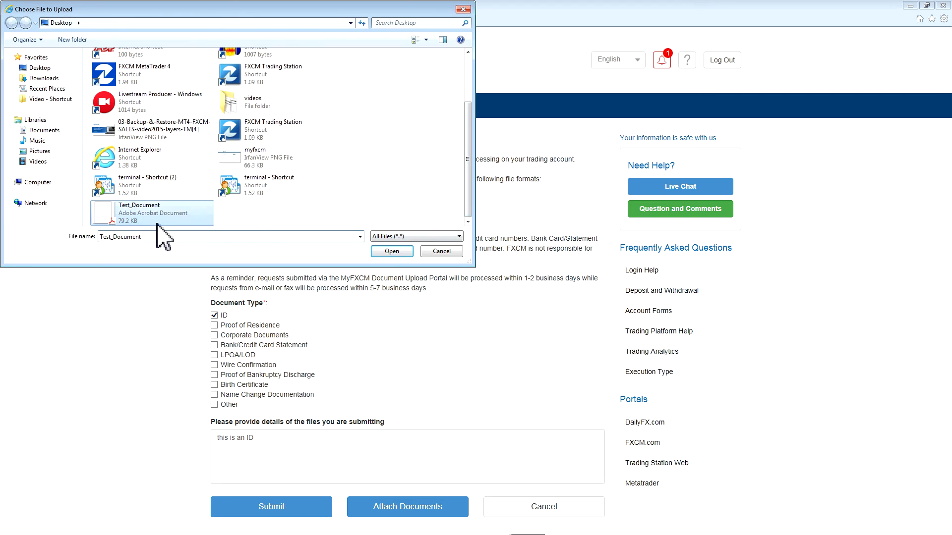
{"action": "left_click", "coordinate": [392, 251]}
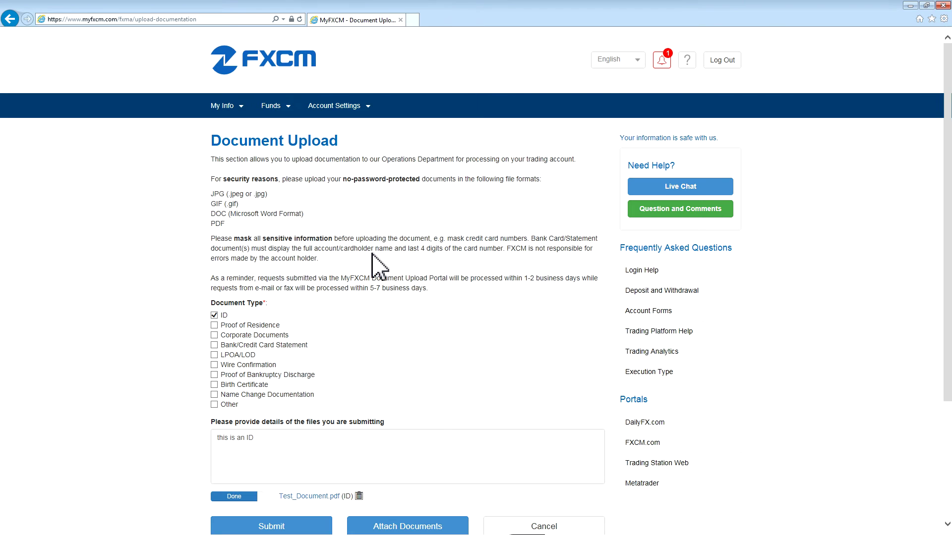
{"action": "scroll", "coordinate": [385, 287], "scroll_direction": "down", "scroll_amount": 3}
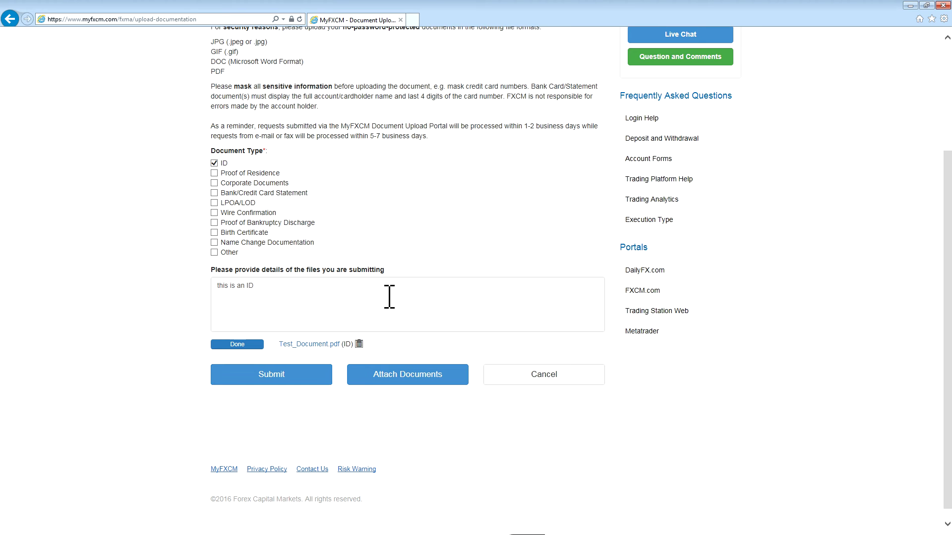
{"action": "left_click", "coordinate": [296, 382]}
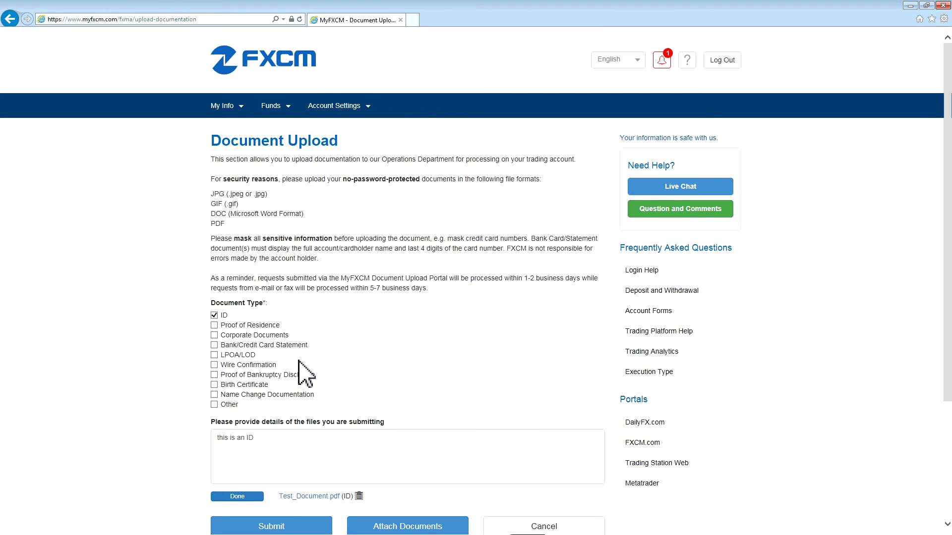
Step: Open Deposit Funds and preview the Debit Card deposit form before closing it
{"action": "left_click", "coordinate": [271, 106]}
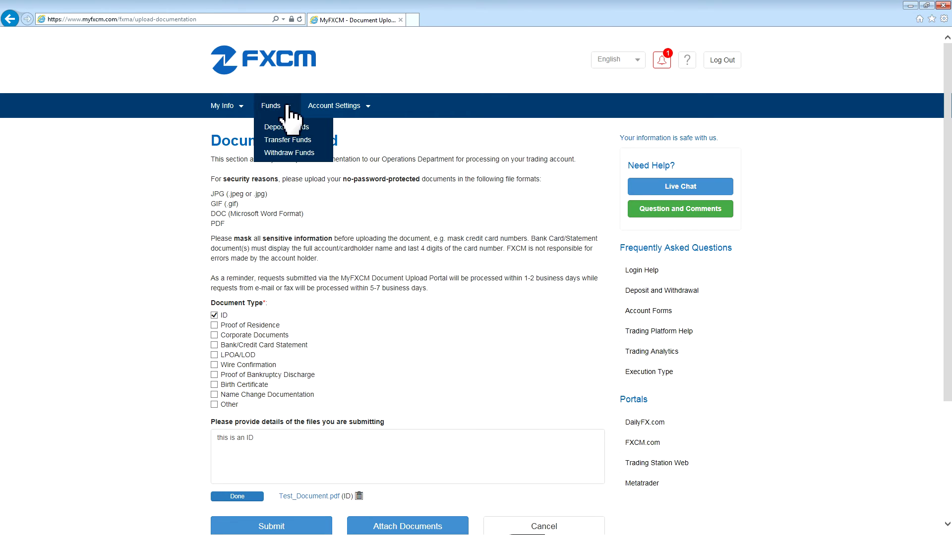
{"action": "left_click", "coordinate": [274, 127]}
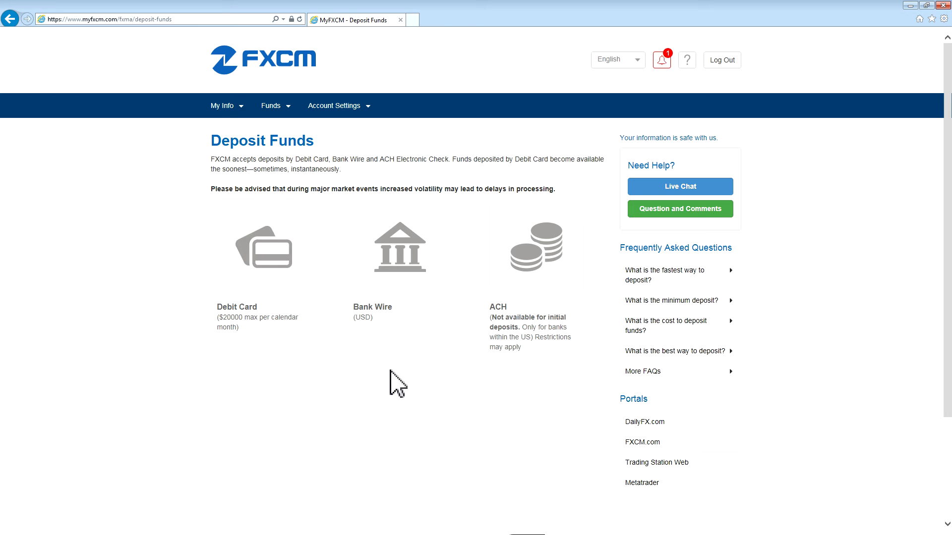
{"action": "left_click", "coordinate": [300, 268]}
{"action": "scroll", "coordinate": [406, 351], "scroll_direction": "down", "scroll_amount": 7}
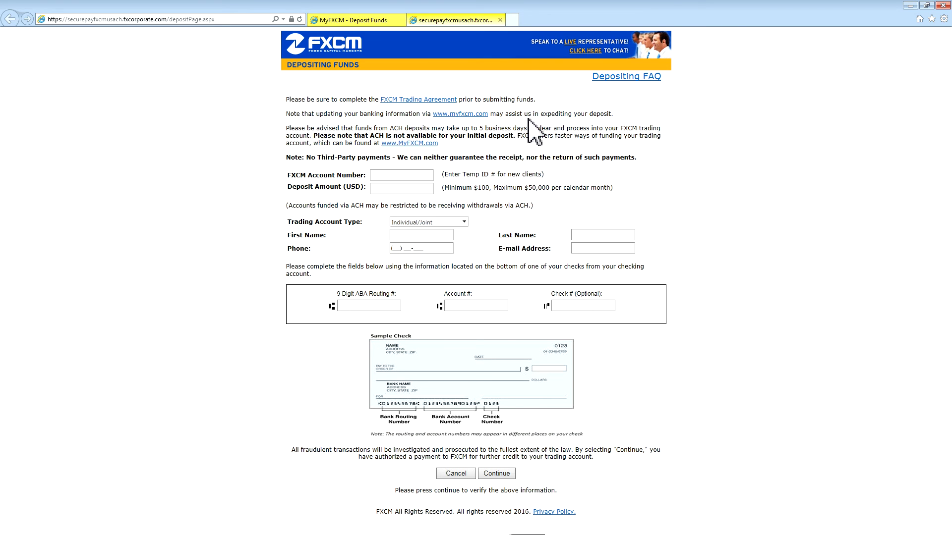
{"action": "left_click", "coordinate": [500, 20]}
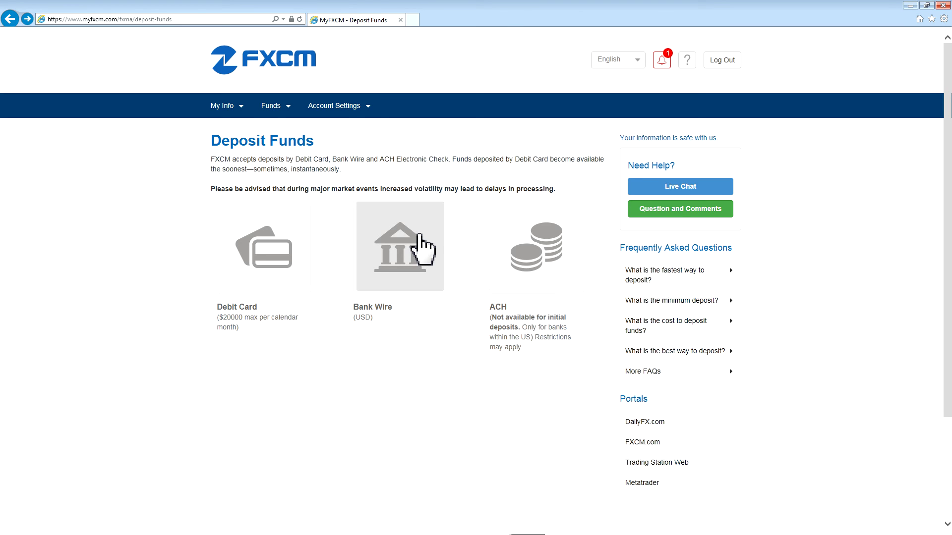
Step: Open the Bank Wire instructions and expand the USD, EUR and GBP bank details
{"action": "left_click", "coordinate": [425, 248]}
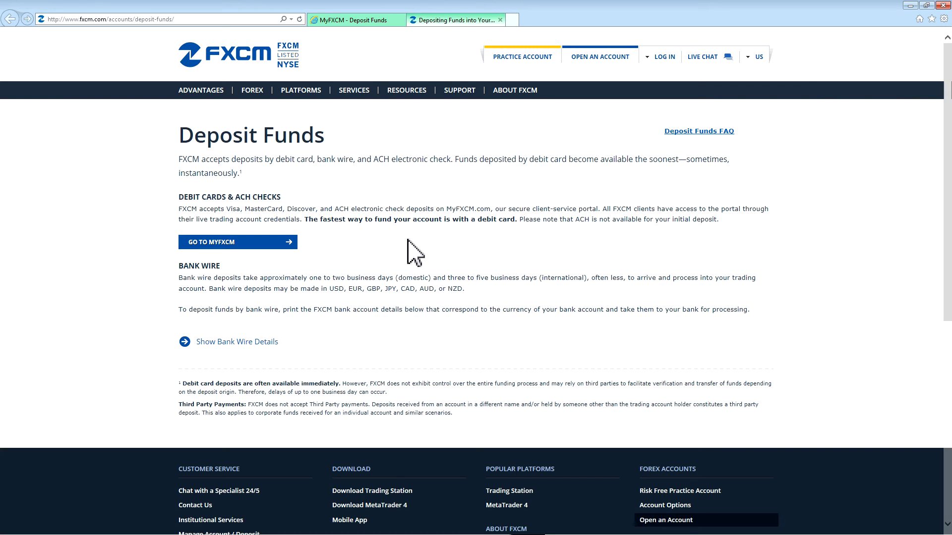
{"action": "left_click", "coordinate": [264, 341]}
{"action": "scroll", "coordinate": [278, 342], "scroll_direction": "down", "scroll_amount": 3}
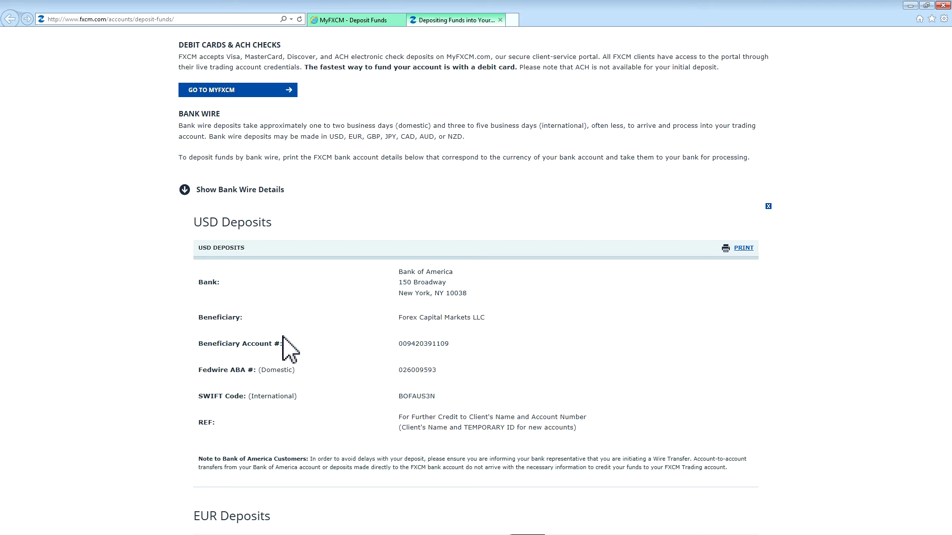
{"action": "scroll", "coordinate": [446, 233], "scroll_direction": "down", "scroll_amount": 6}
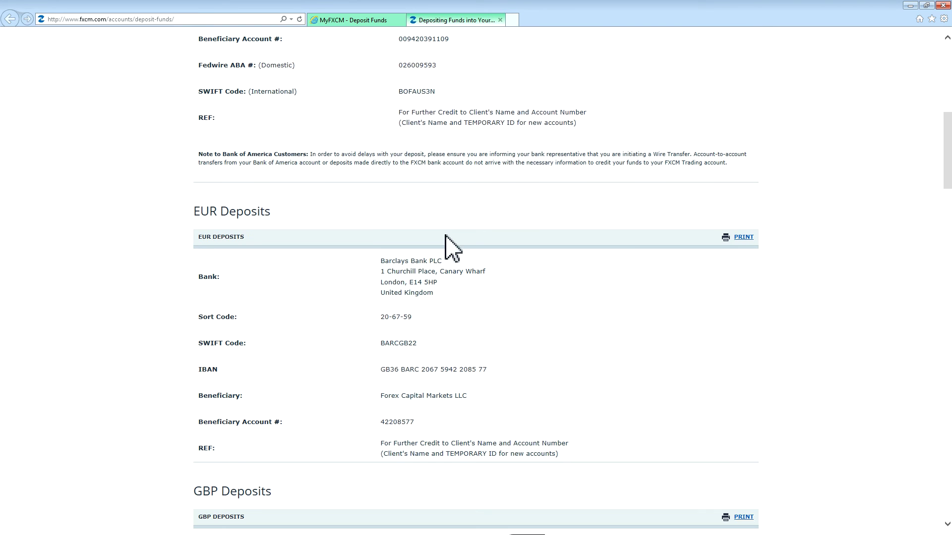
Step: Set up a 1000 transfer from Transfer Funds into another own trading account
{"action": "left_click", "coordinate": [499, 19]}
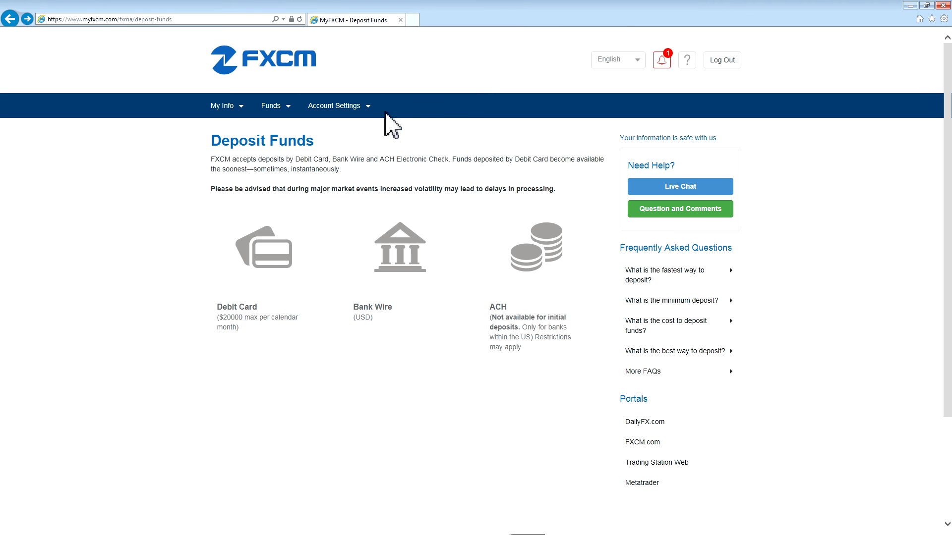
{"action": "mouse_move", "coordinate": [290, 106]}
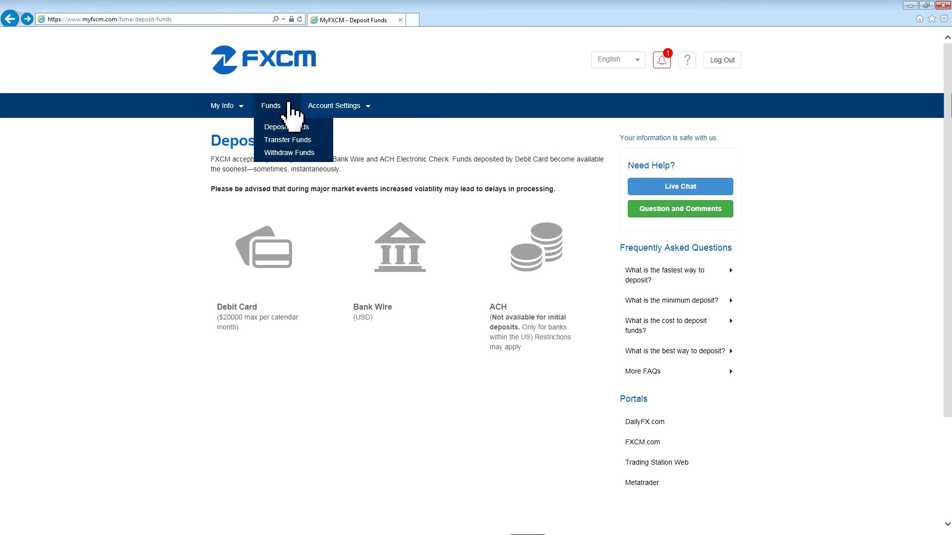
{"action": "left_click", "coordinate": [296, 141]}
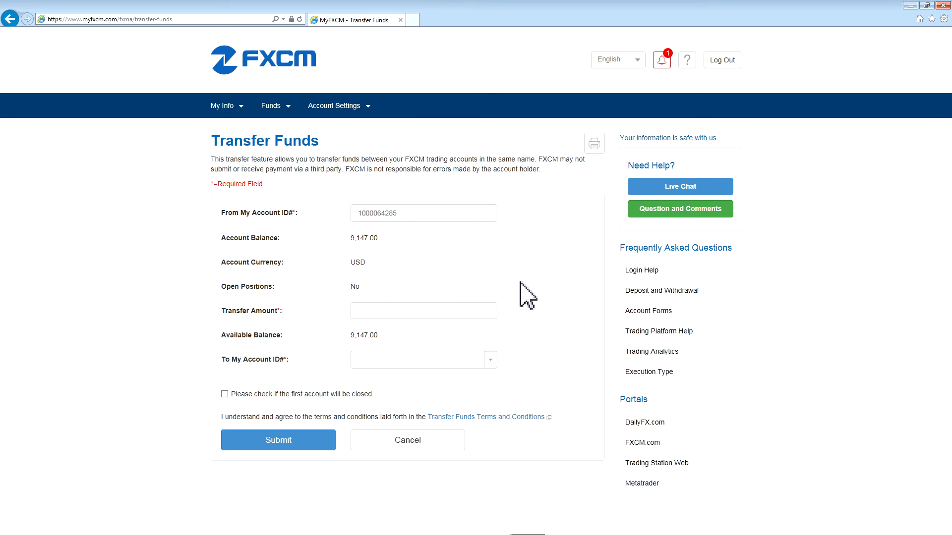
{"action": "left_click", "coordinate": [452, 316]}
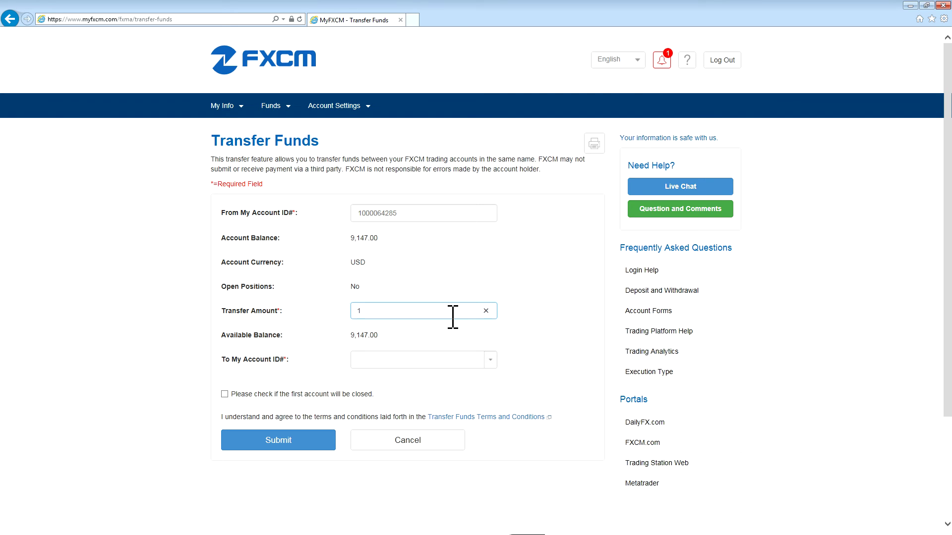
{"action": "type", "text": "1000"}
{"action": "left_click", "coordinate": [476, 365]}
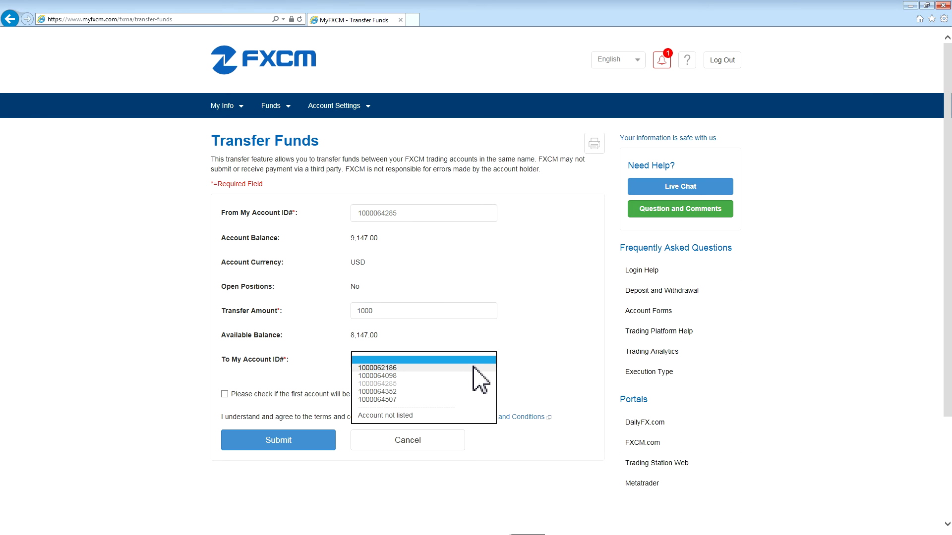
{"action": "left_click", "coordinate": [473, 367]}
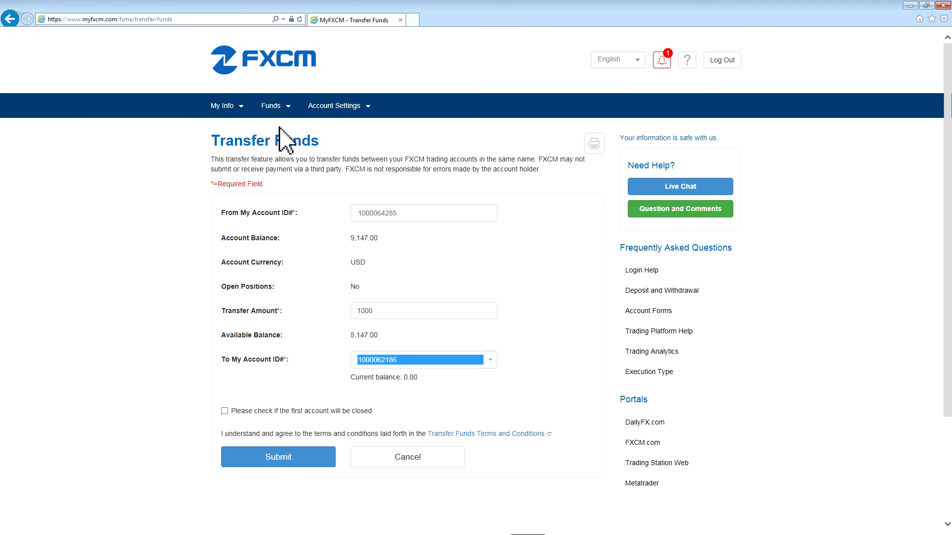
{"action": "left_click", "coordinate": [279, 110]}
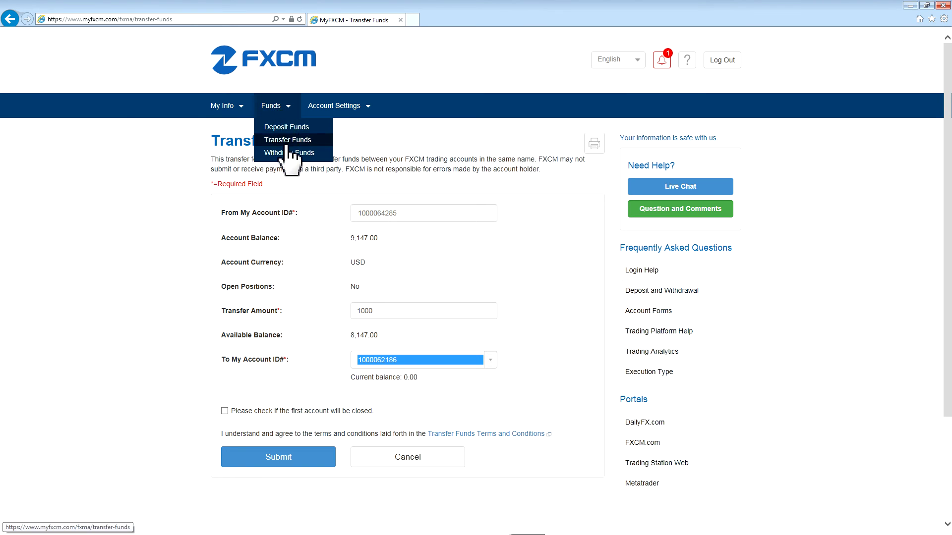
Step: Open Withdraw Funds and try the Debit Card withdrawal option, then return
{"action": "left_click", "coordinate": [287, 154]}
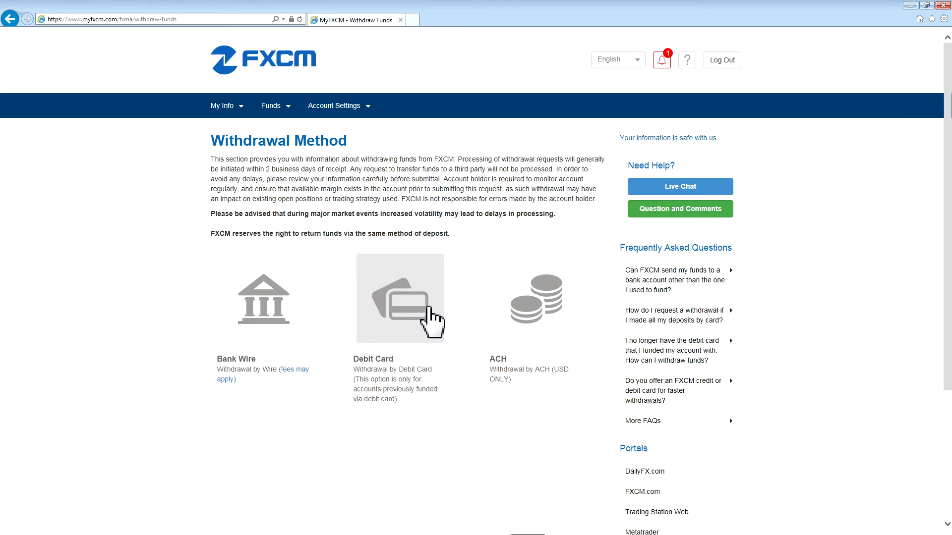
{"action": "left_click", "coordinate": [429, 317]}
{"action": "scroll", "coordinate": [417, 296], "scroll_direction": "down", "scroll_amount": 3}
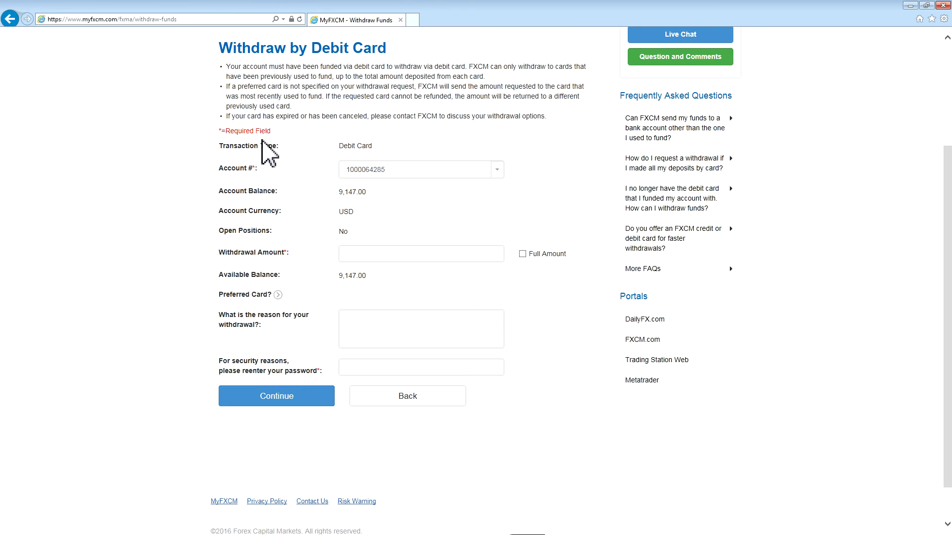
{"action": "left_click", "coordinate": [10, 19]}
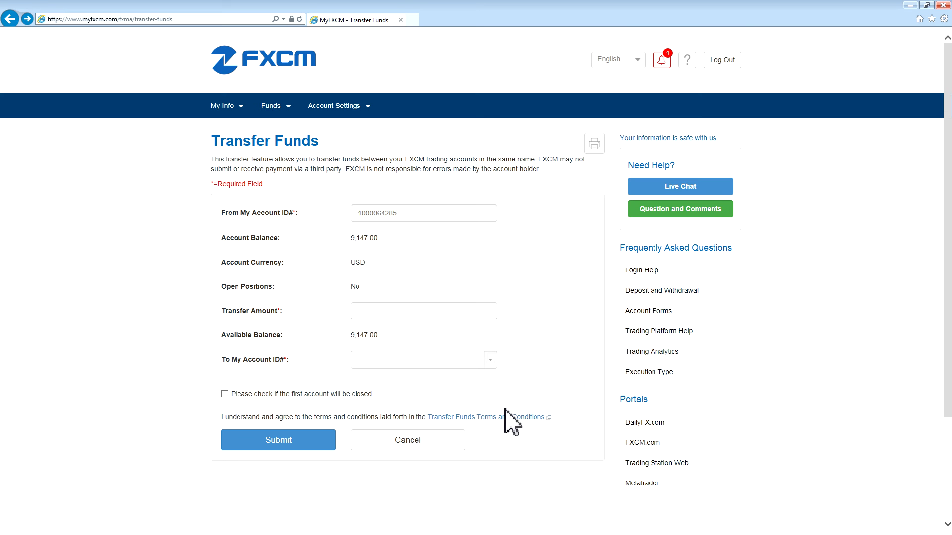
Step: Choose ACH as the withdrawal method to show the bank details on file
{"action": "left_click", "coordinate": [279, 106]}
{"action": "left_click", "coordinate": [290, 153]}
{"action": "left_click", "coordinate": [527, 282]}
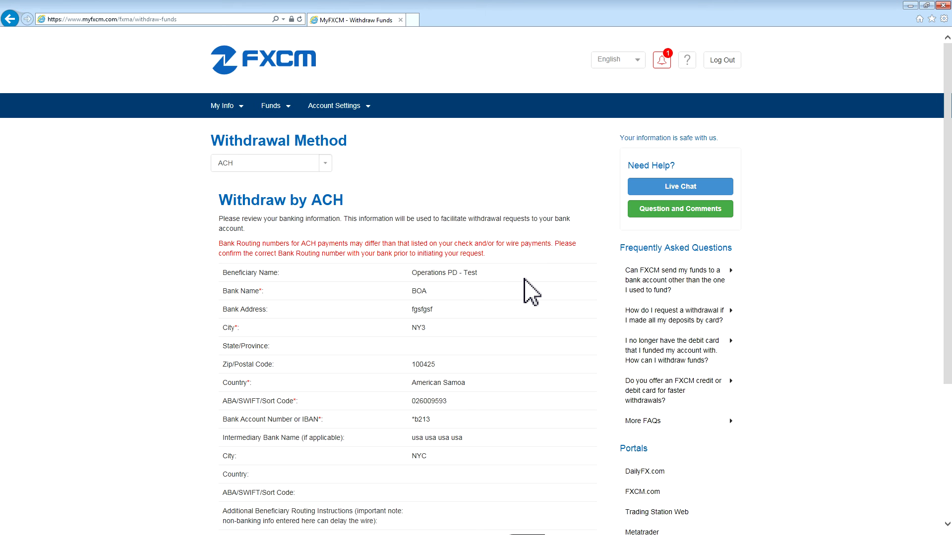
{"action": "left_click", "coordinate": [273, 106]}
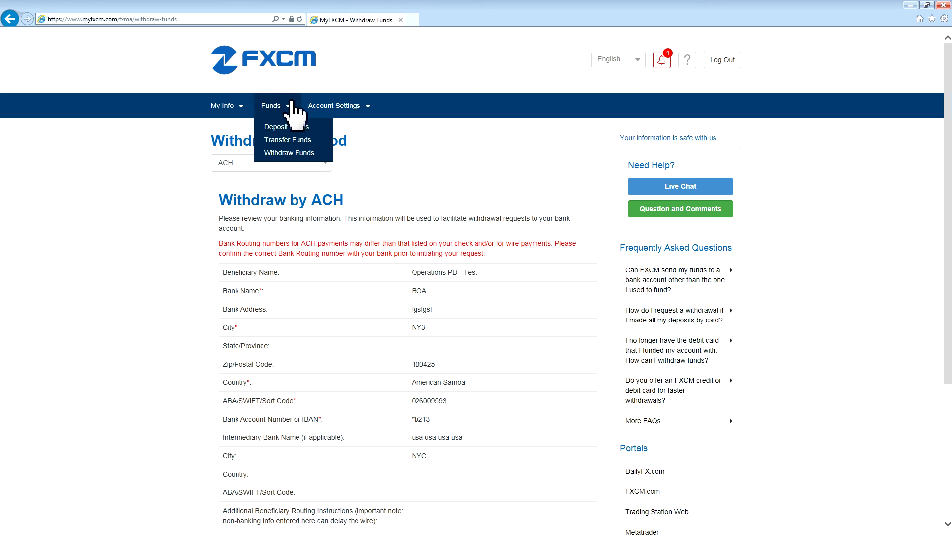
{"action": "left_click", "coordinate": [327, 111]}
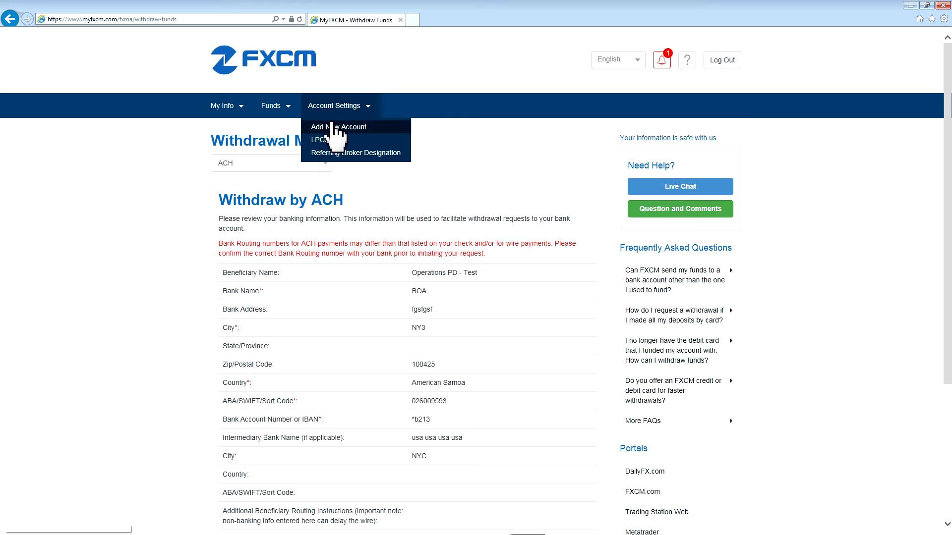
Step: On the Add New Account form, set the additional-account reason to Other, specified as 'new account reason'
{"action": "left_click", "coordinate": [335, 128]}
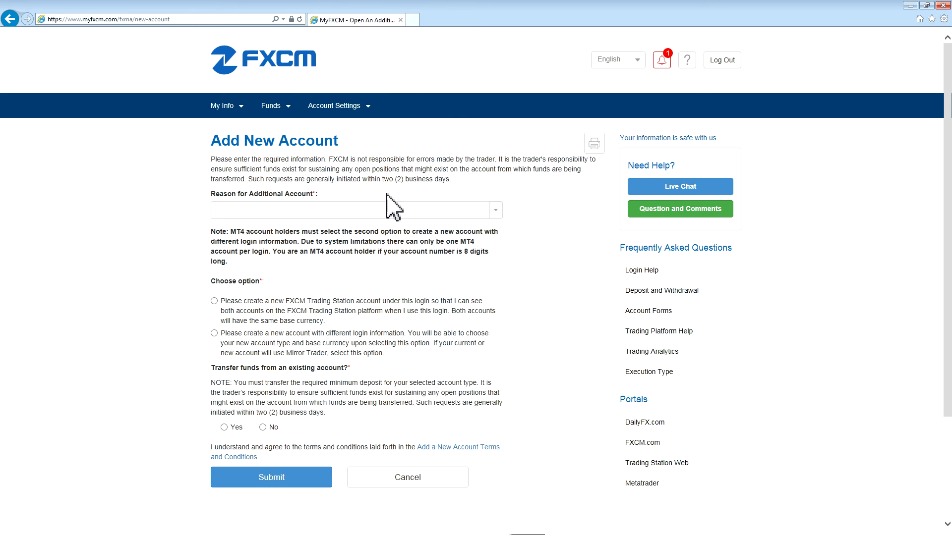
{"action": "left_click", "coordinate": [492, 212]}
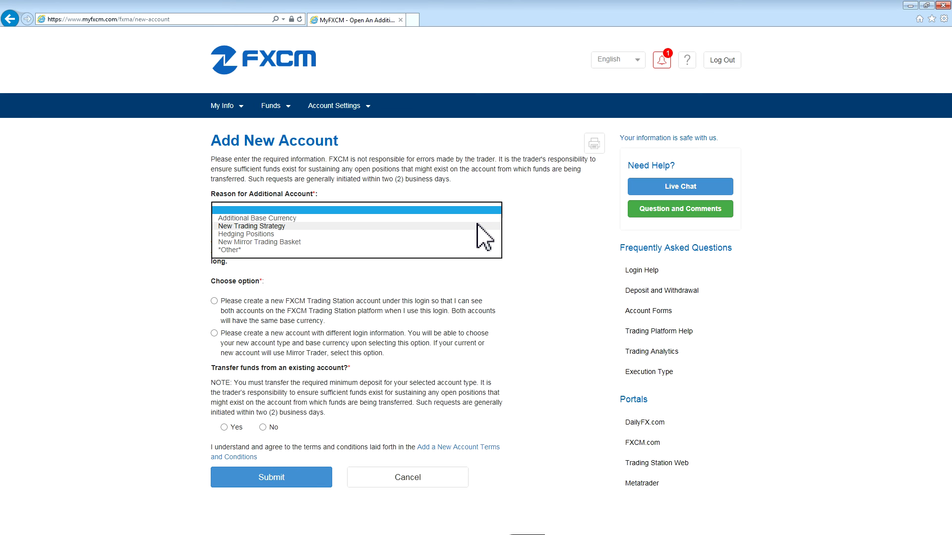
{"action": "left_click", "coordinate": [466, 250]}
{"action": "left_click", "coordinate": [400, 247]}
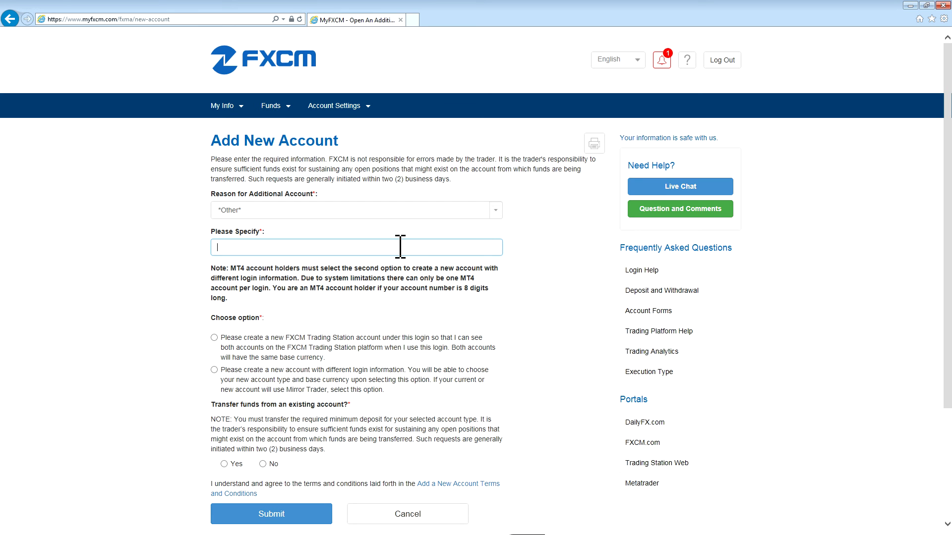
{"action": "type", "text": "new acco"}
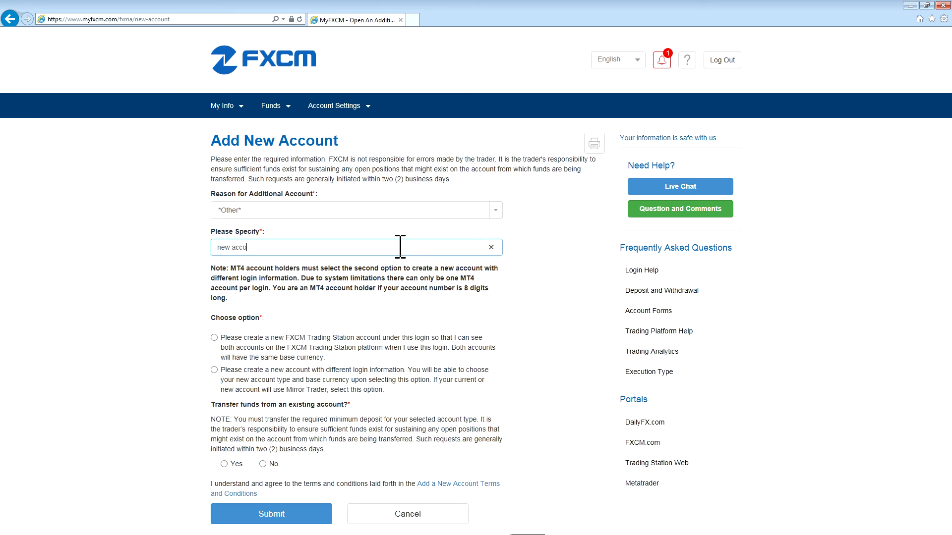
{"action": "type", "text": "unt reason"}
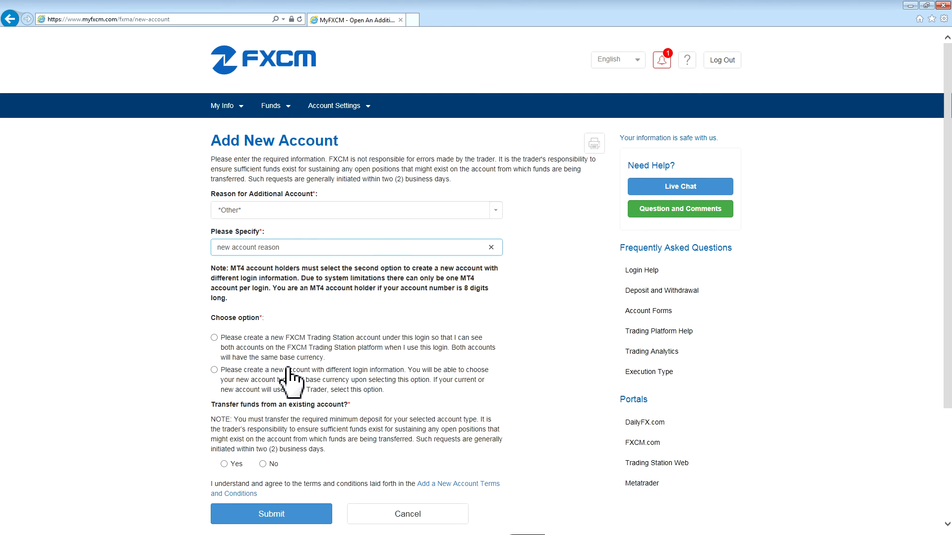
Step: Choose a separate-login new account of type FXCM Trading Station - Standard in USD
{"action": "left_click", "coordinate": [216, 371]}
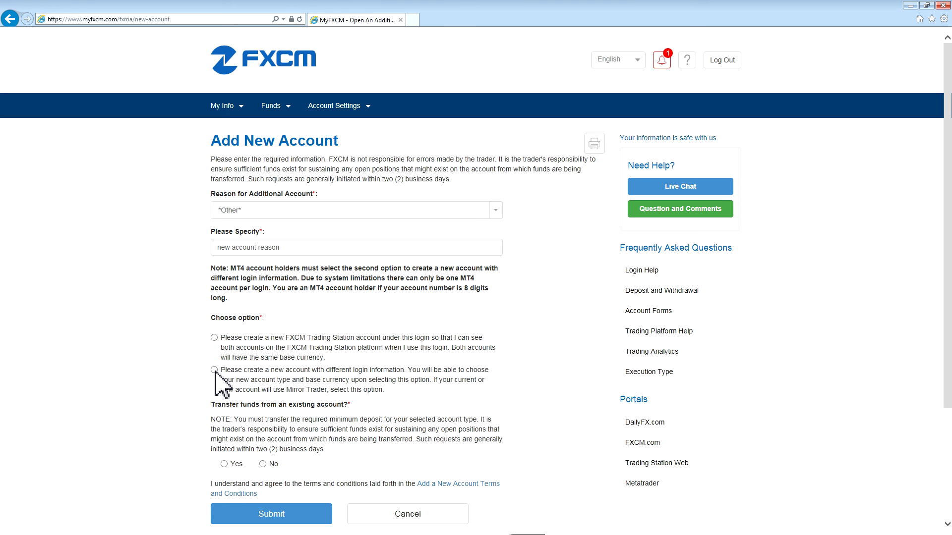
{"action": "left_click", "coordinate": [216, 371]}
{"action": "scroll", "coordinate": [226, 369], "scroll_direction": "down", "scroll_amount": 3}
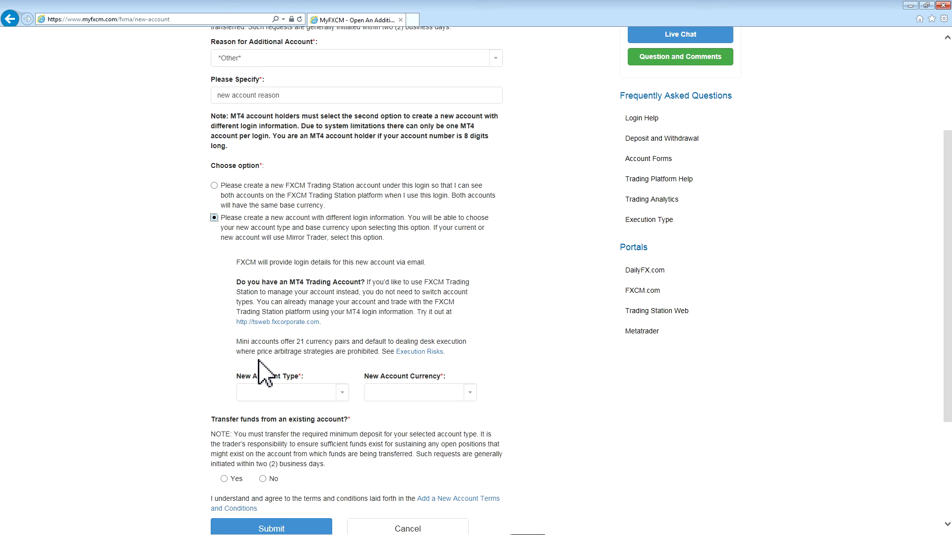
{"action": "scroll", "coordinate": [258, 370], "scroll_direction": "down", "scroll_amount": 2}
{"action": "left_click", "coordinate": [273, 322]}
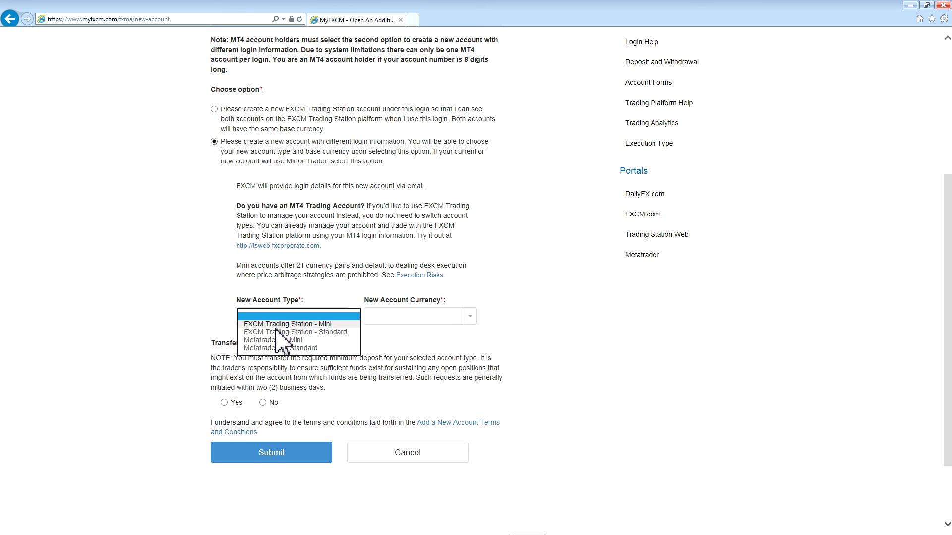
{"action": "left_click", "coordinate": [278, 332]}
{"action": "left_click", "coordinate": [381, 317]}
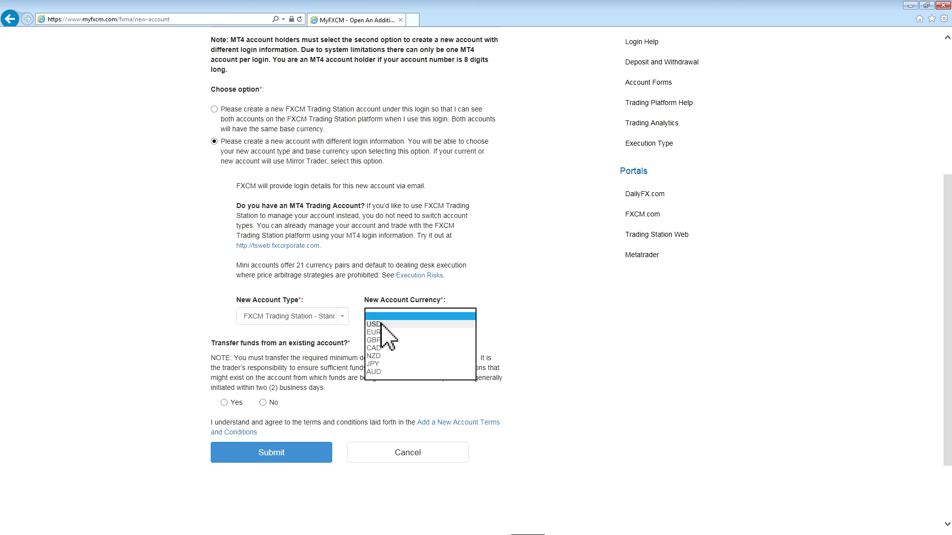
{"action": "left_click", "coordinate": [381, 325]}
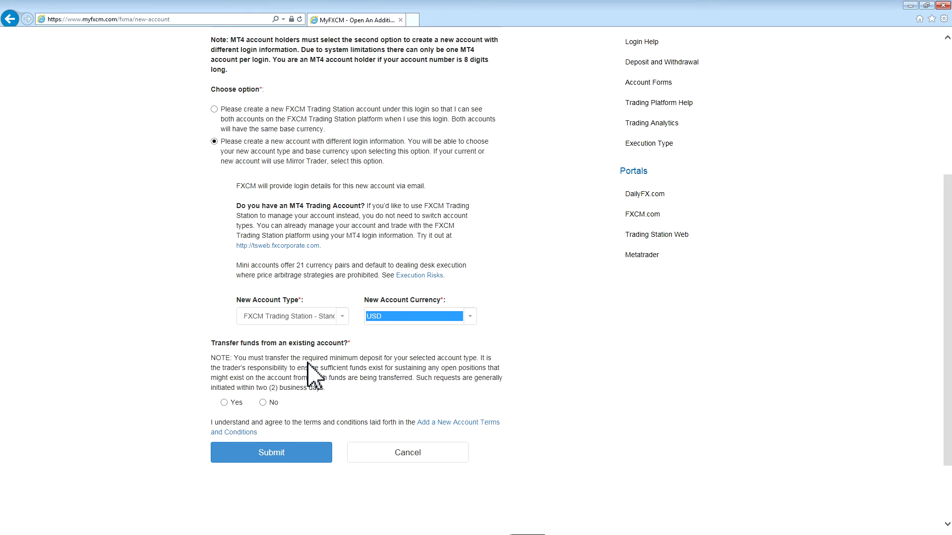
Step: Answer No to transferring funds from an existing account
{"action": "left_click", "coordinate": [230, 407]}
{"action": "left_click", "coordinate": [224, 403]}
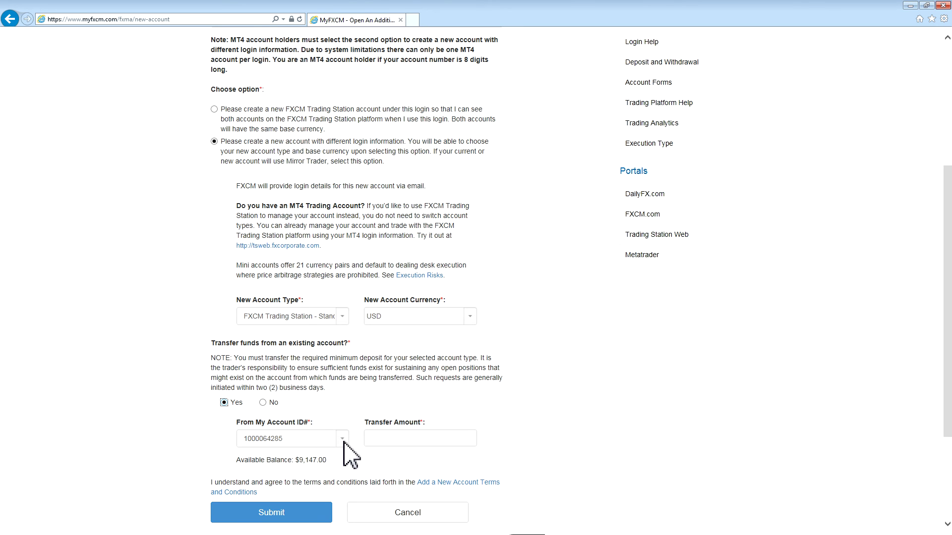
{"action": "left_click", "coordinate": [268, 402]}
{"action": "left_click", "coordinate": [263, 402]}
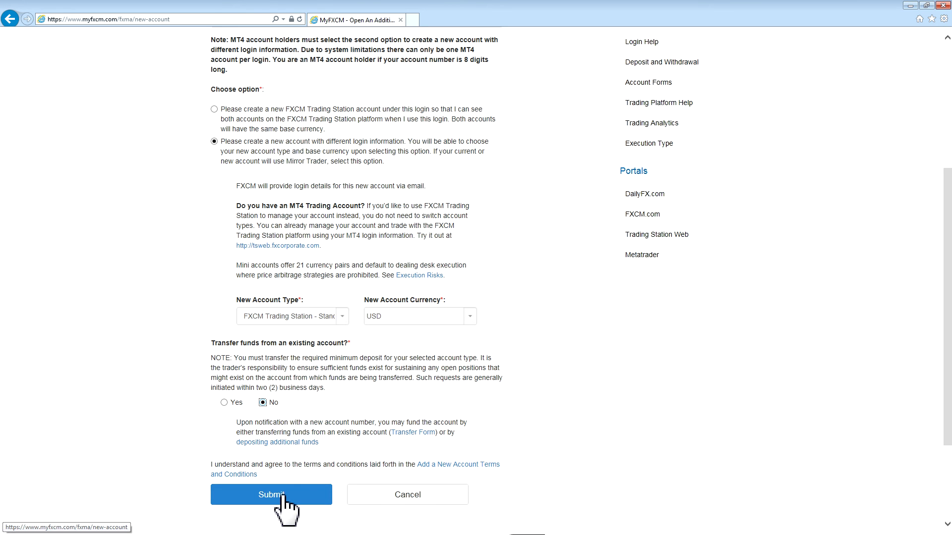
{"action": "scroll", "coordinate": [372, 453], "scroll_direction": "up", "scroll_amount": 5}
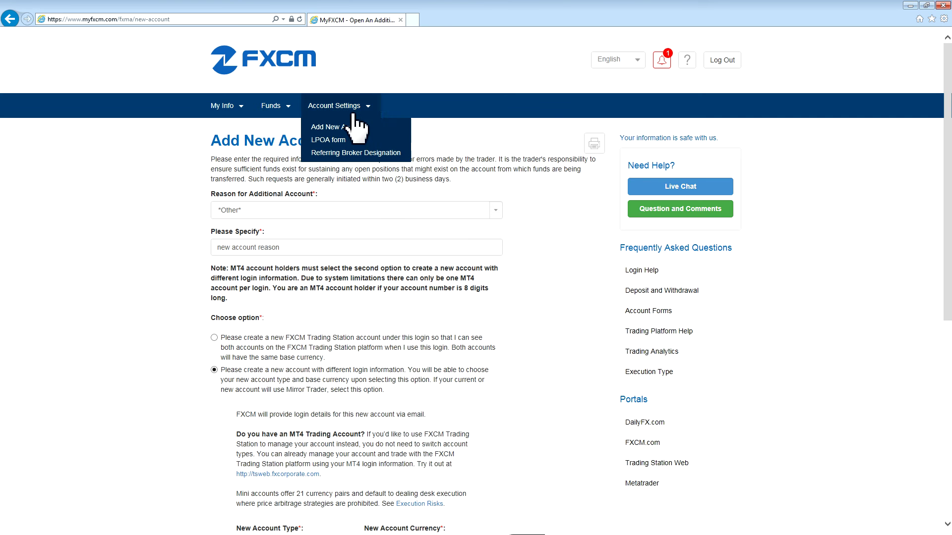
{"action": "left_click", "coordinate": [352, 113]}
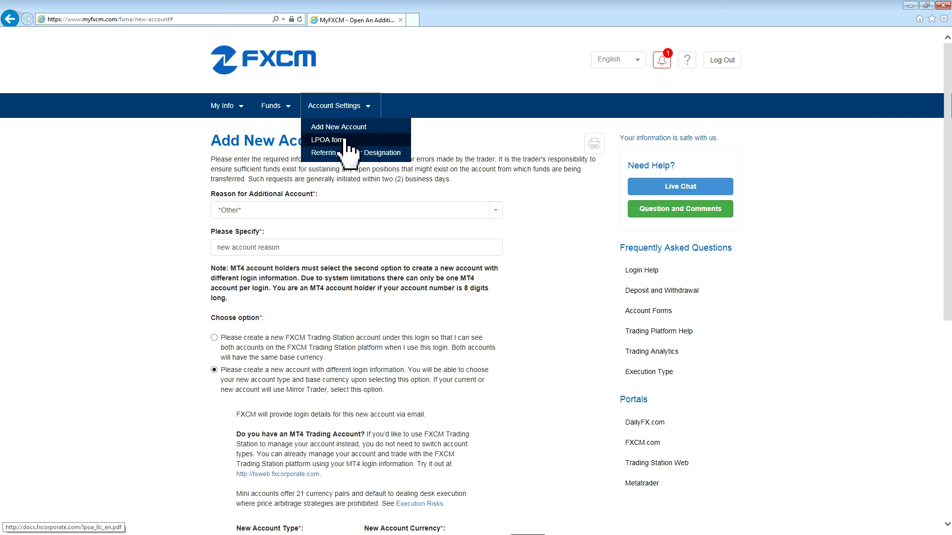
{"action": "left_click", "coordinate": [347, 143]}
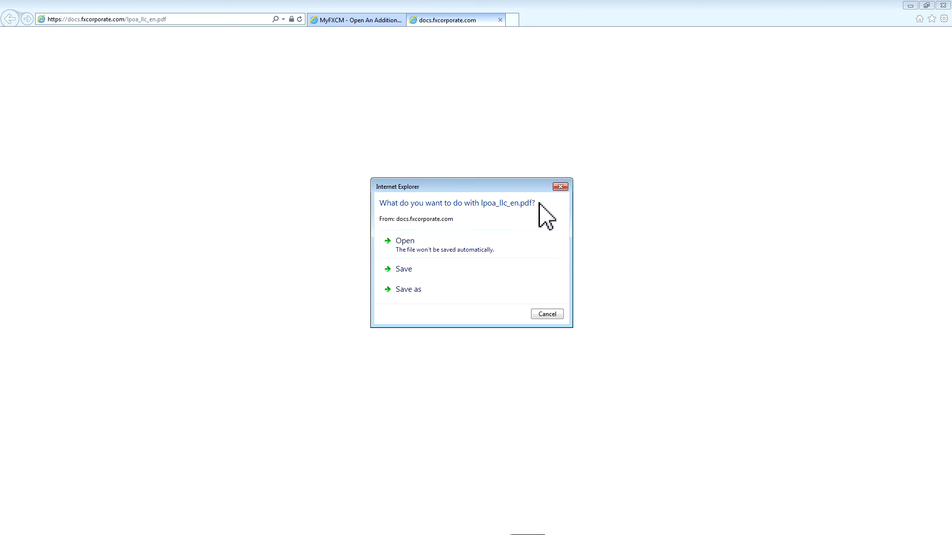
{"action": "left_click", "coordinate": [560, 187]}
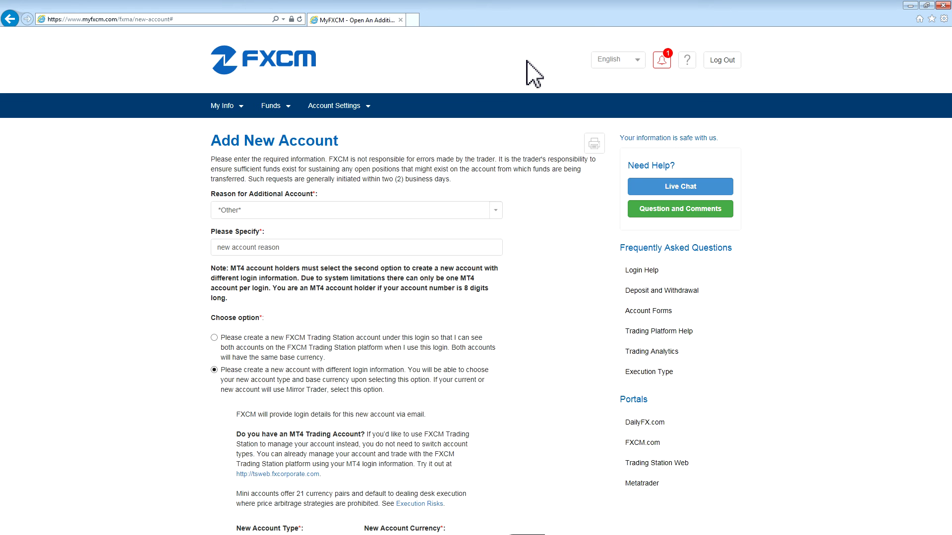
{"action": "scroll", "coordinate": [546, 112], "scroll_direction": "down", "scroll_amount": 6}
{"action": "scroll", "coordinate": [544, 113], "scroll_direction": "up", "scroll_amount": 5}
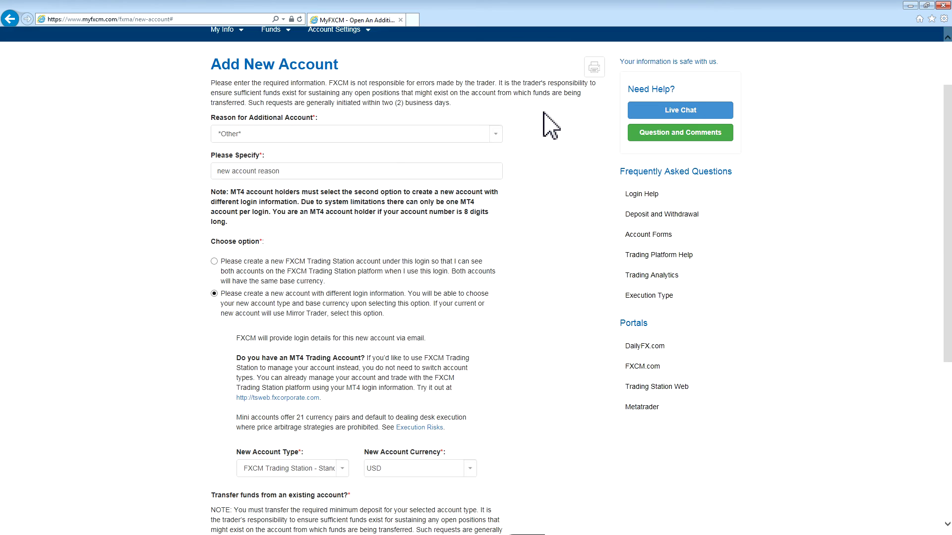
Step: Go to Account Settings > Referring Broker Designation
{"action": "scroll", "coordinate": [546, 124], "scroll_direction": "up", "scroll_amount": 2}
{"action": "left_click", "coordinate": [369, 106]}
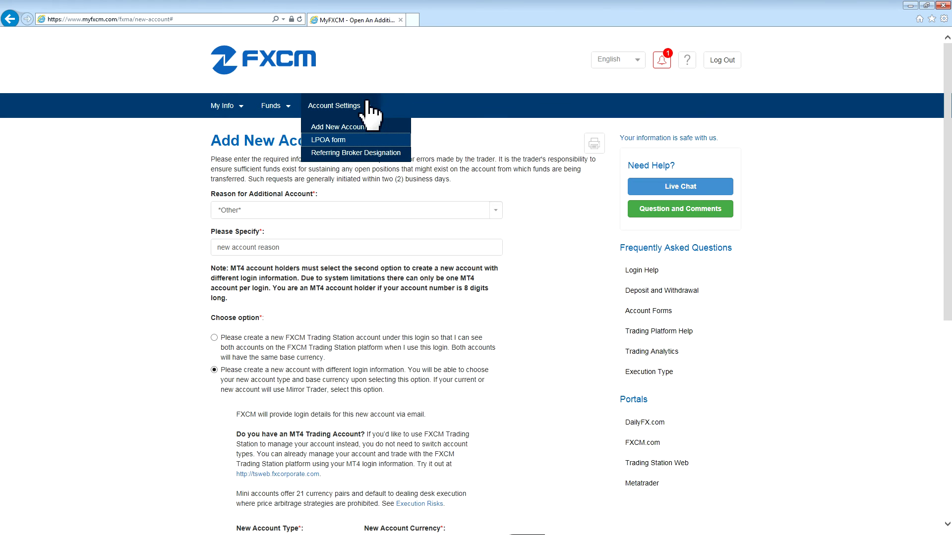
{"action": "left_click", "coordinate": [359, 153]}
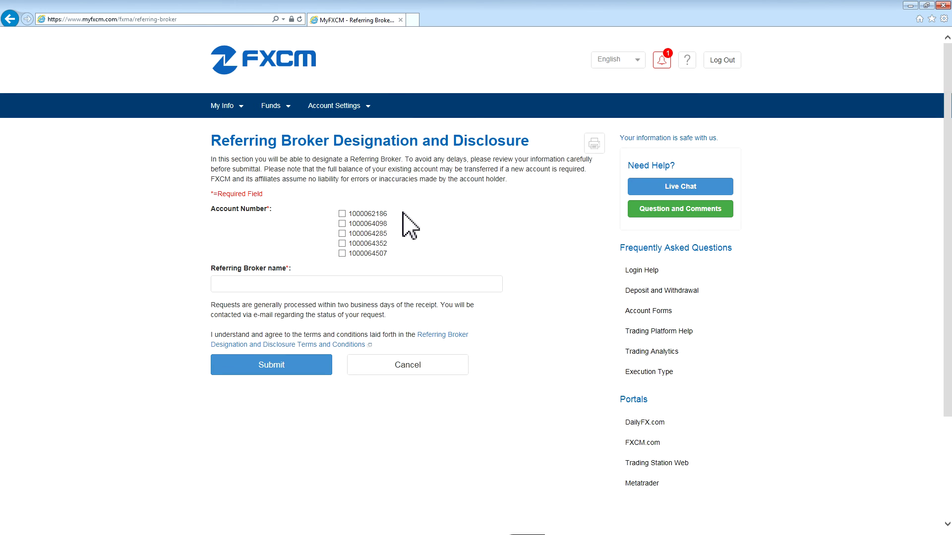
Step: Tick the first listed account and enter FXCM as the referring broker name
{"action": "left_click", "coordinate": [341, 214]}
{"action": "left_click", "coordinate": [320, 280]}
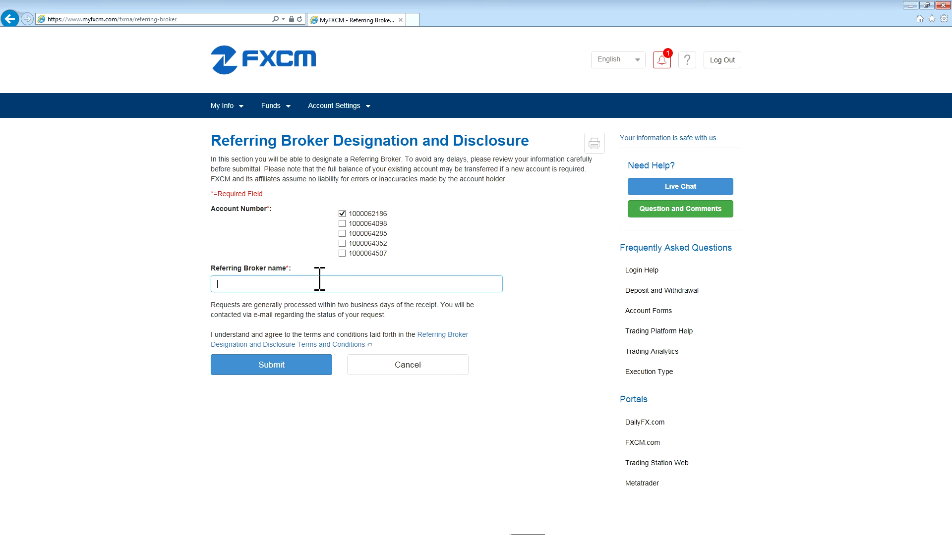
{"action": "type", "text": "FXCM"}
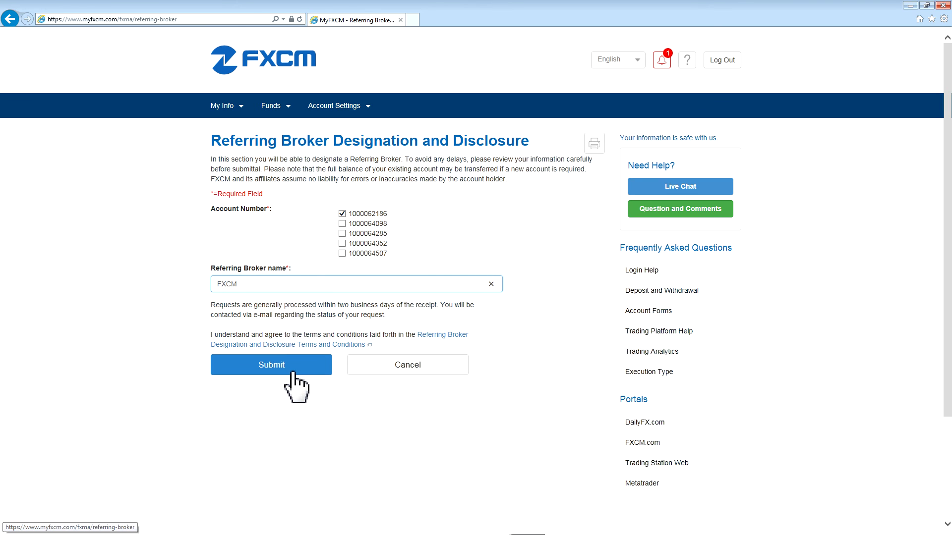
Step: Go back to the Welcome page's Account Summary via the FXCM logo
{"action": "left_click", "coordinate": [244, 78]}
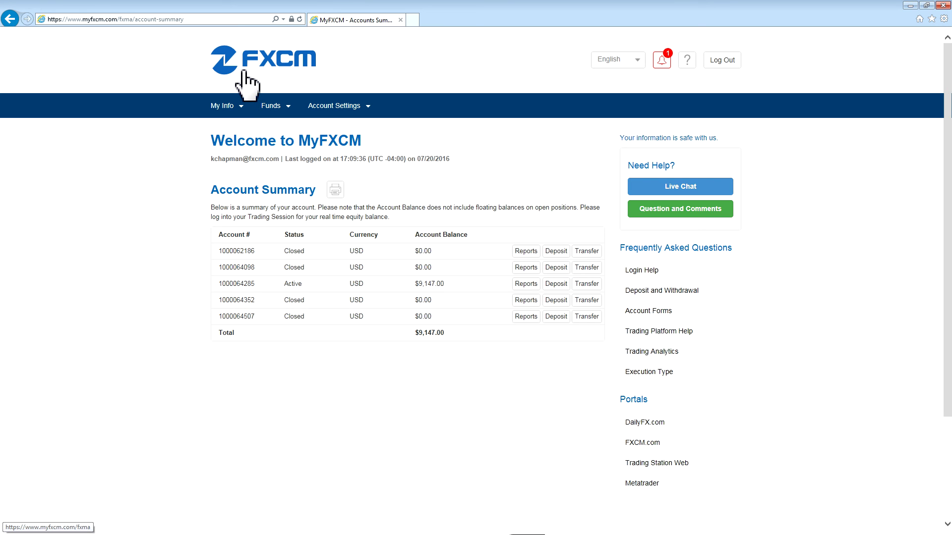